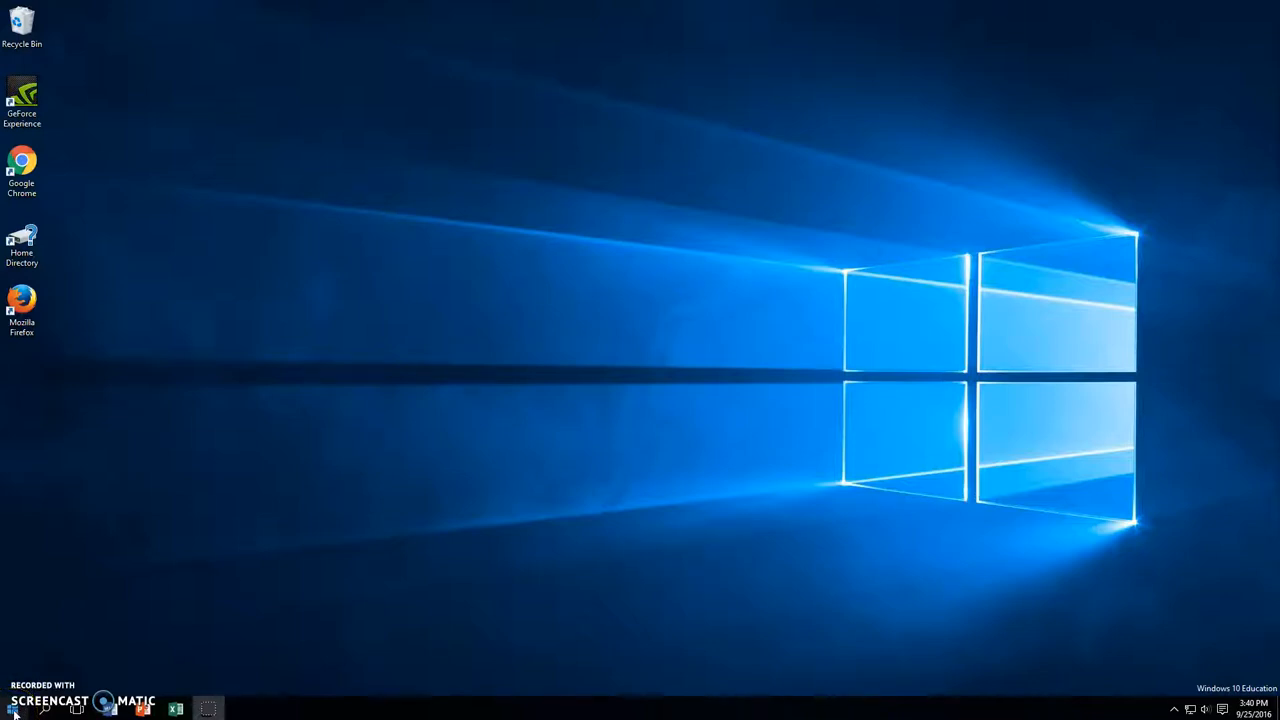
# - Launch Blender from the installed applications and dismiss its splash screen
pyautogui.click(13, 710)
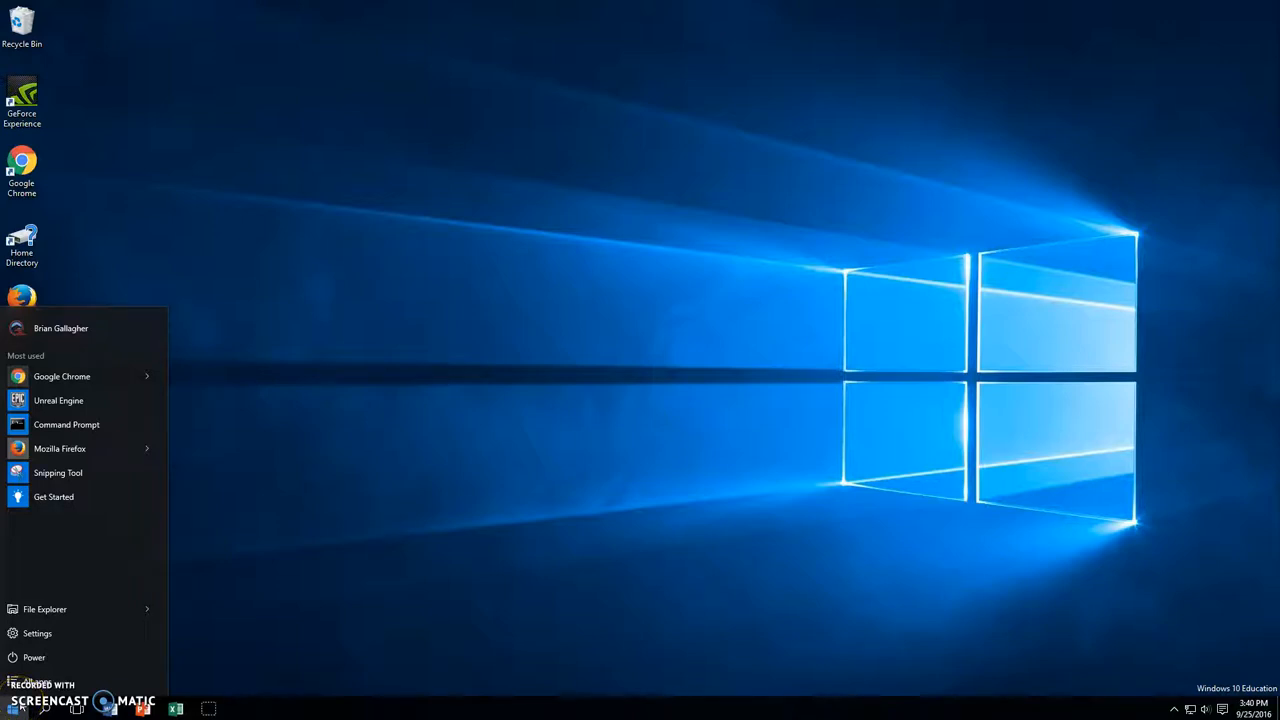
pyautogui.click(27, 683)
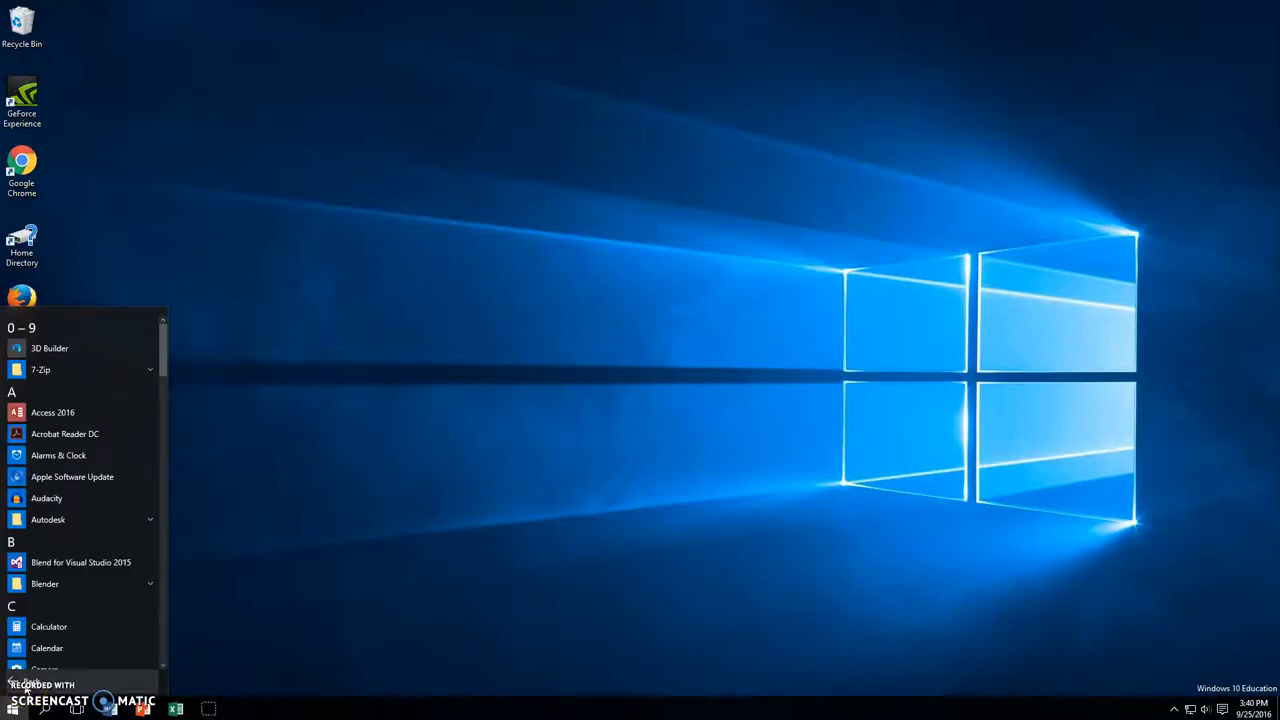
pyautogui.click(38, 586)
pyautogui.click(46, 606)
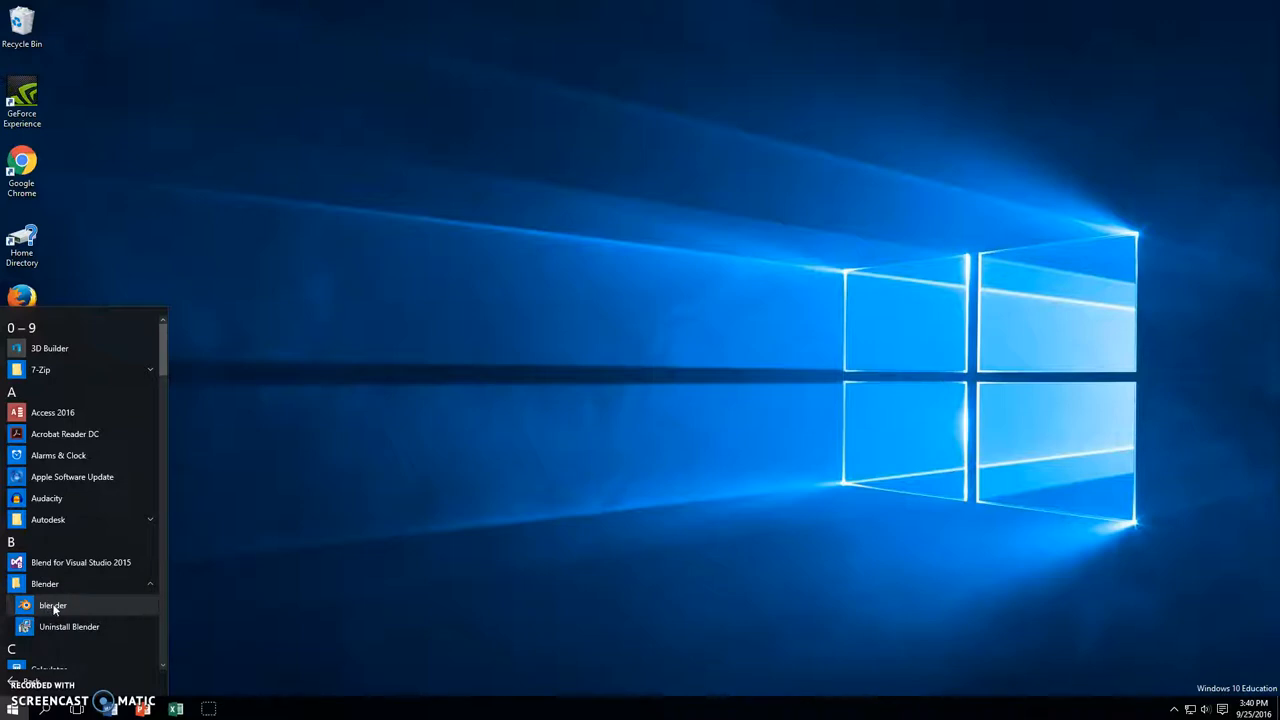
pyautogui.click(52, 605)
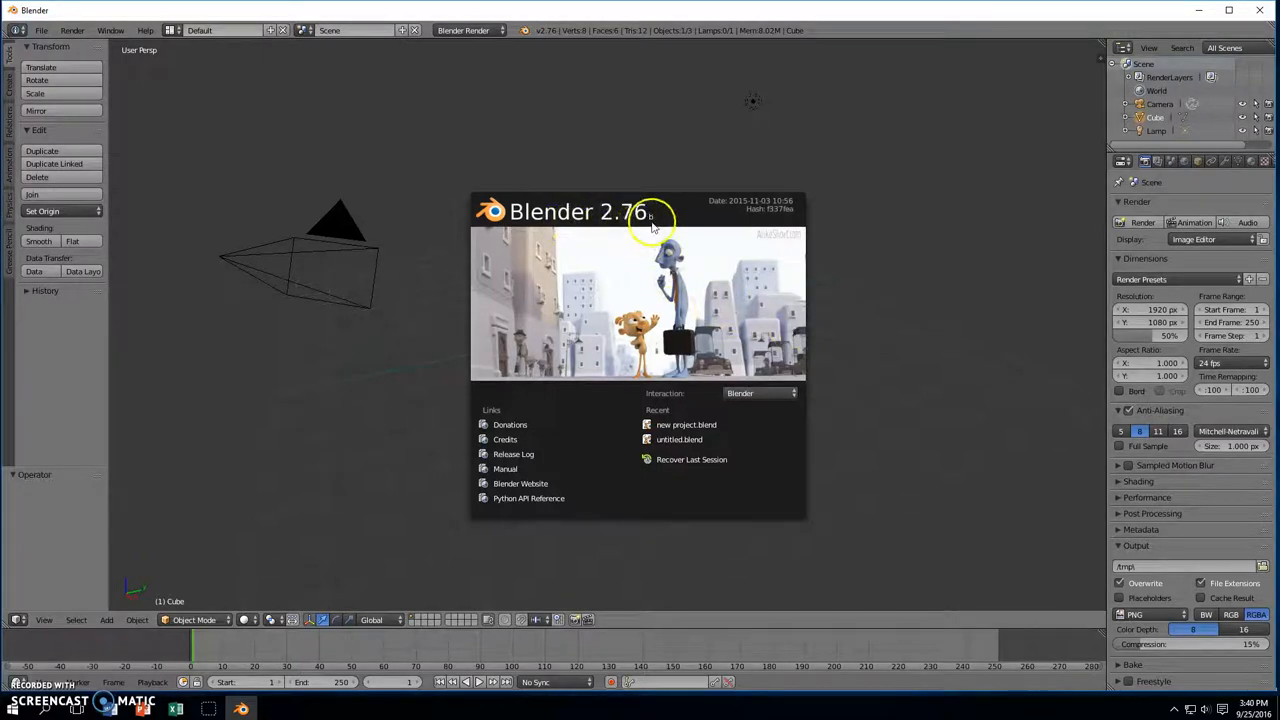
pyautogui.click(891, 165)
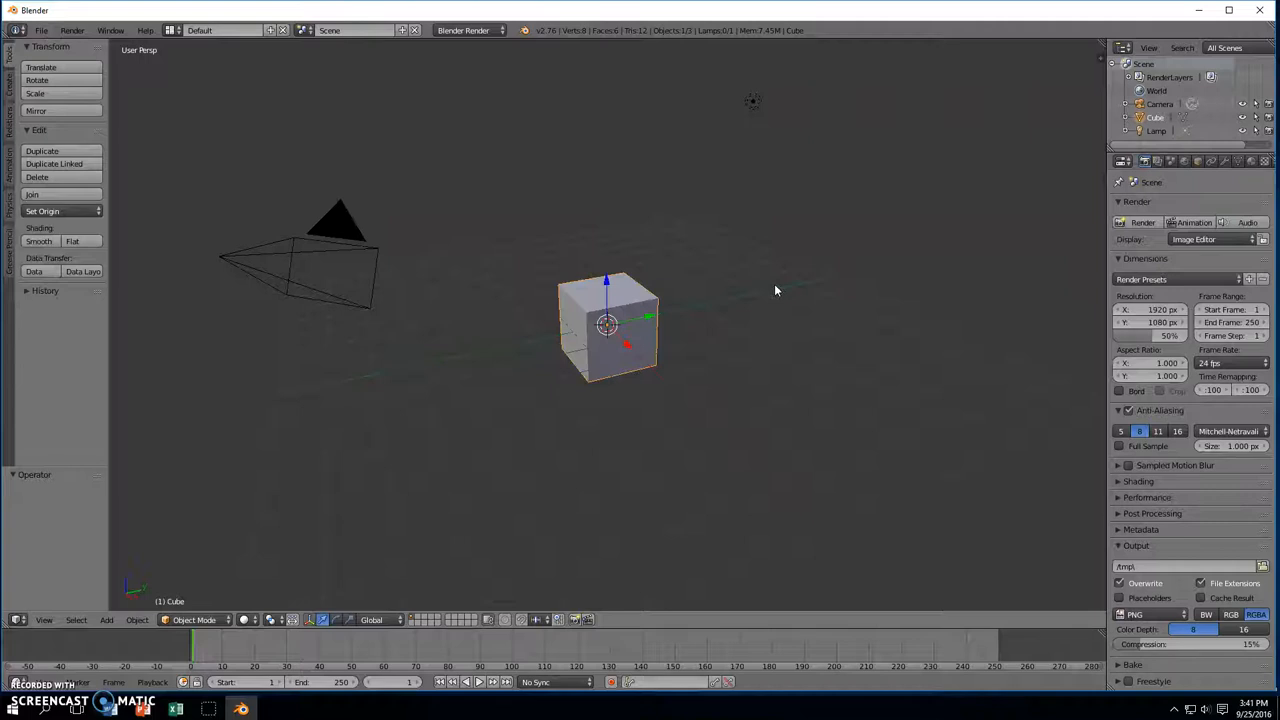
# - Place the 3D cursor at several spots around the cube, ending beside the camera
pyautogui.moveTo(774, 290); pyautogui.dragTo(666, 300, button='middle')
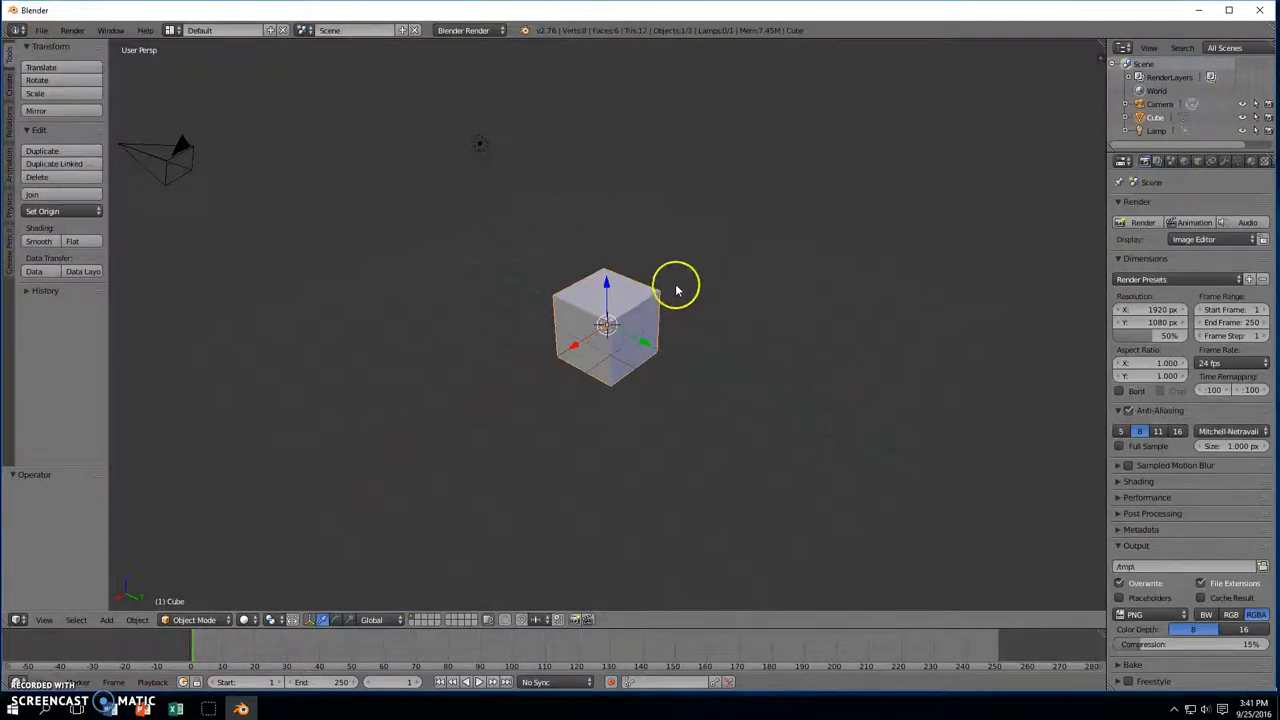
pyautogui.moveTo(680, 268); pyautogui.dragTo(480, 243, button='middle')
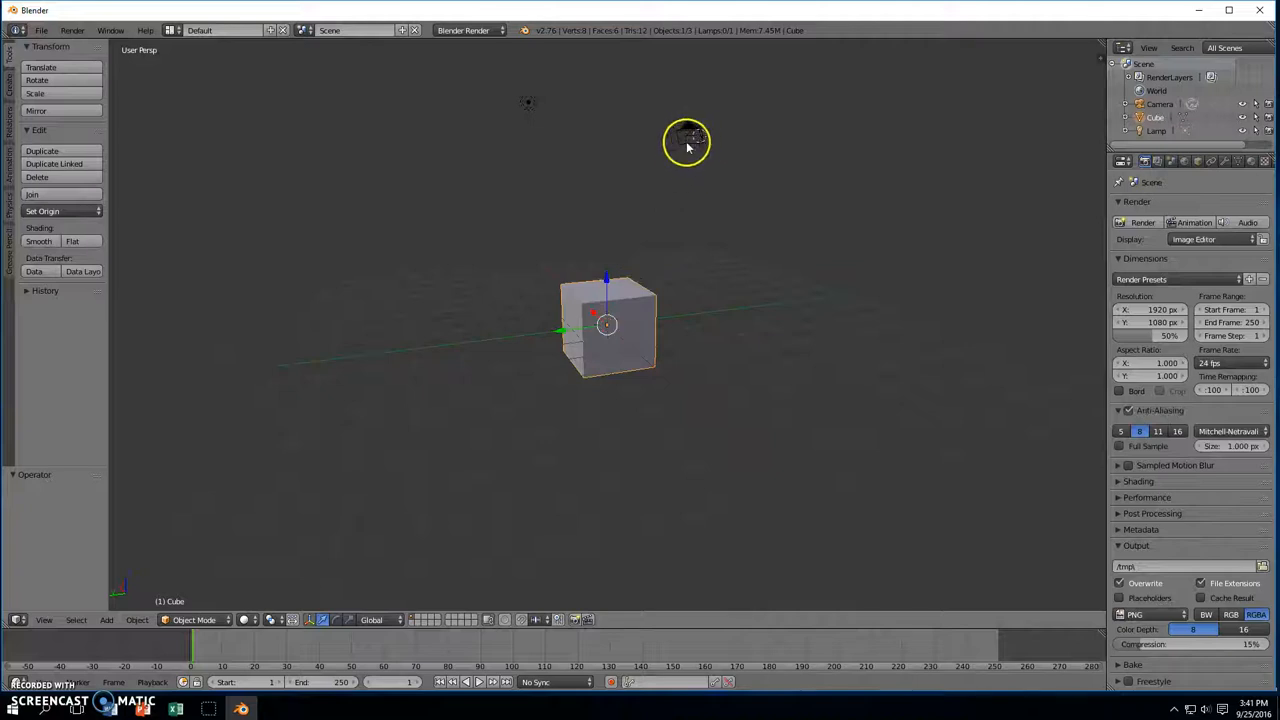
pyautogui.click(619, 152)
pyautogui.click(543, 213)
pyautogui.click(591, 227)
pyautogui.click(627, 297)
pyautogui.click(692, 145)
# - Select the camera in the viewport and switch the selection back to the cube
pyautogui.rightClick(693, 133)
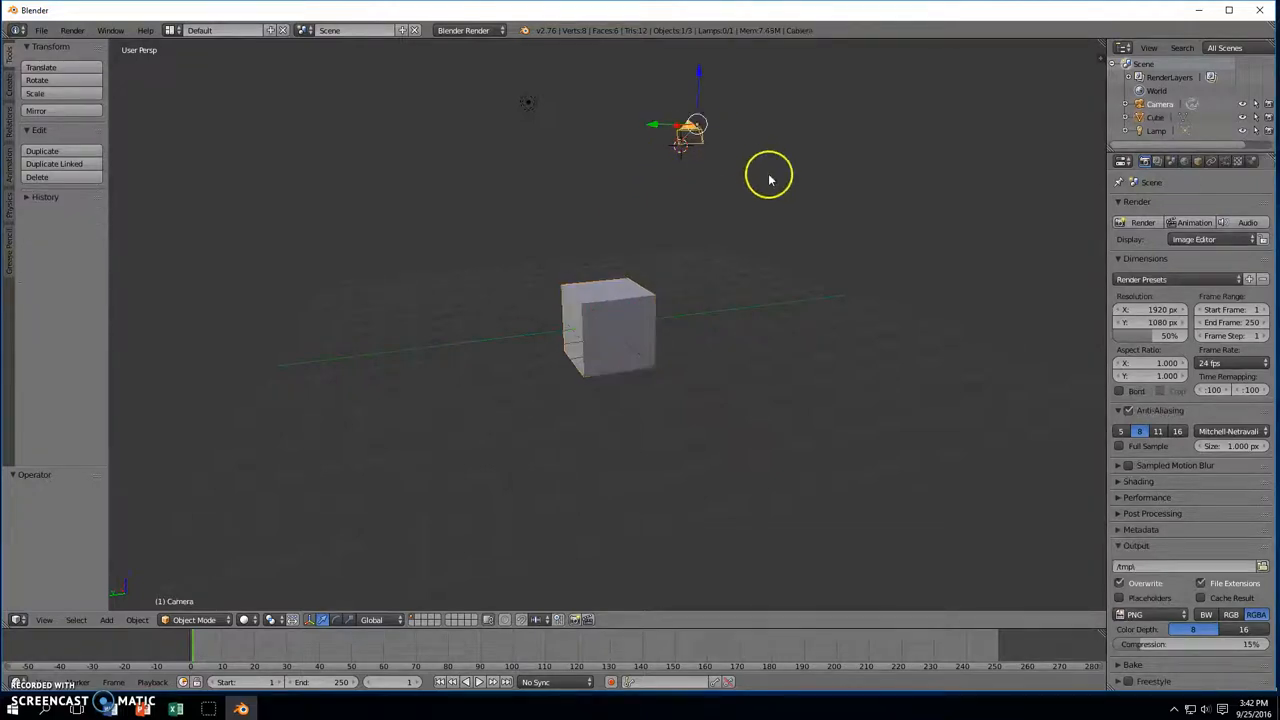
pyautogui.rightClick(616, 306)
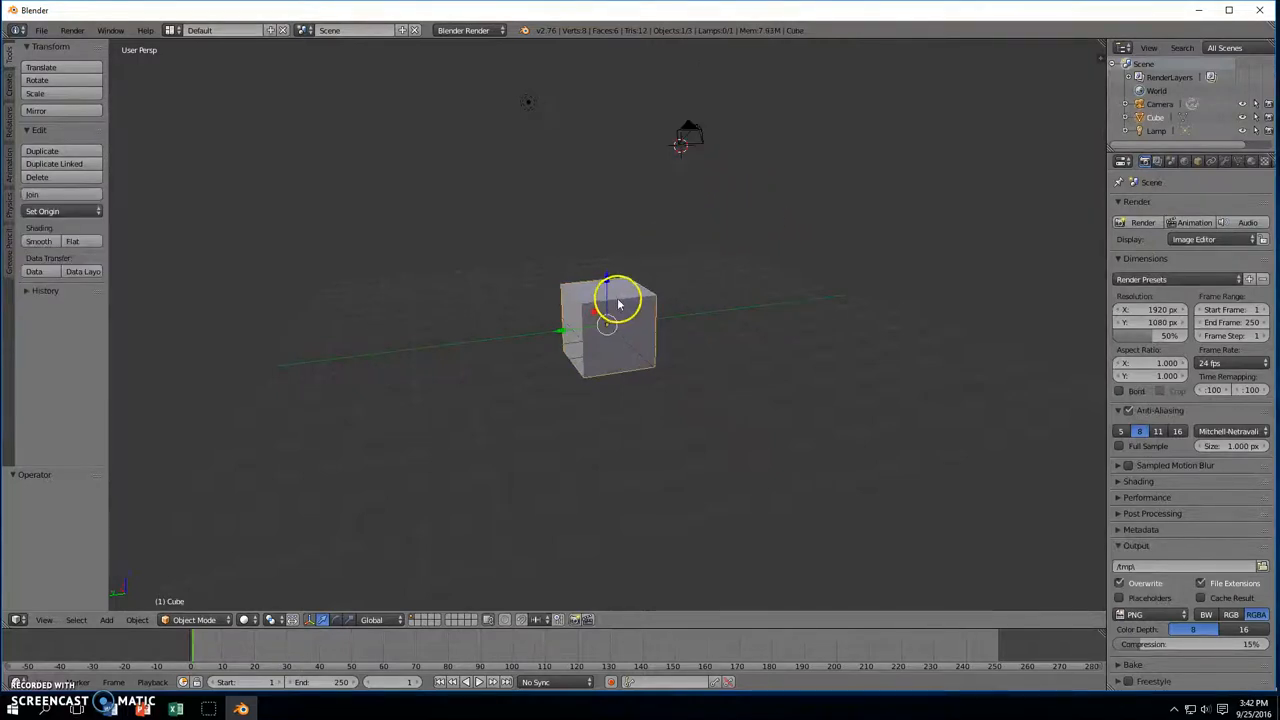
pyautogui.moveTo(746, 234); pyautogui.dragTo(651, 246, button='middle')
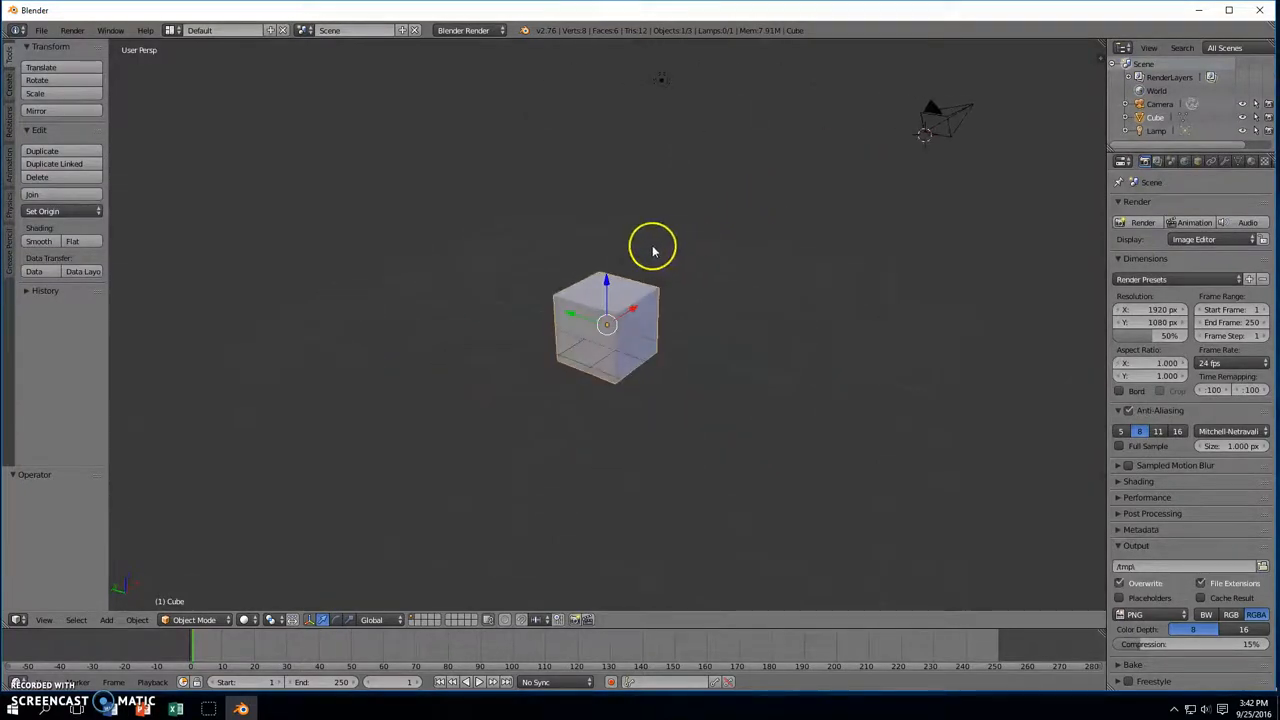
pyautogui.moveTo(860, 245); pyautogui.dragTo(850, 253, button='middle')
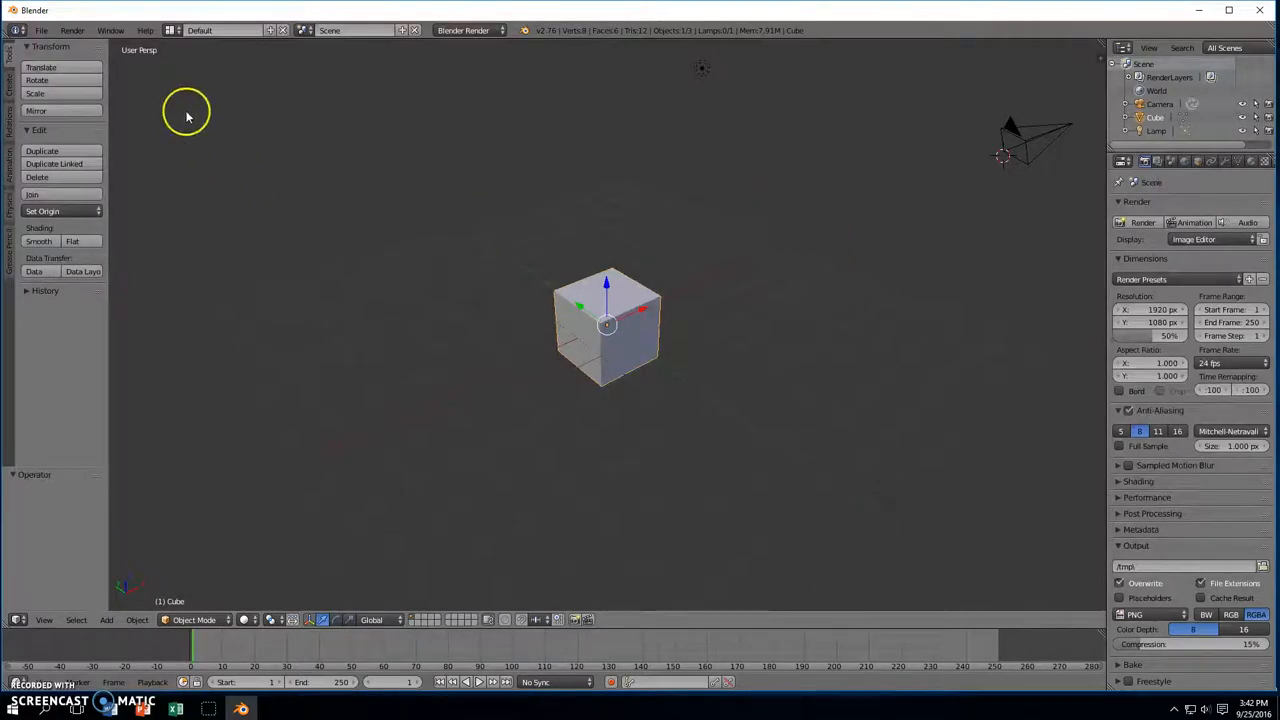
# - Set the Select With option to Left in the Input section of the user preferences
pyautogui.click(45, 33)
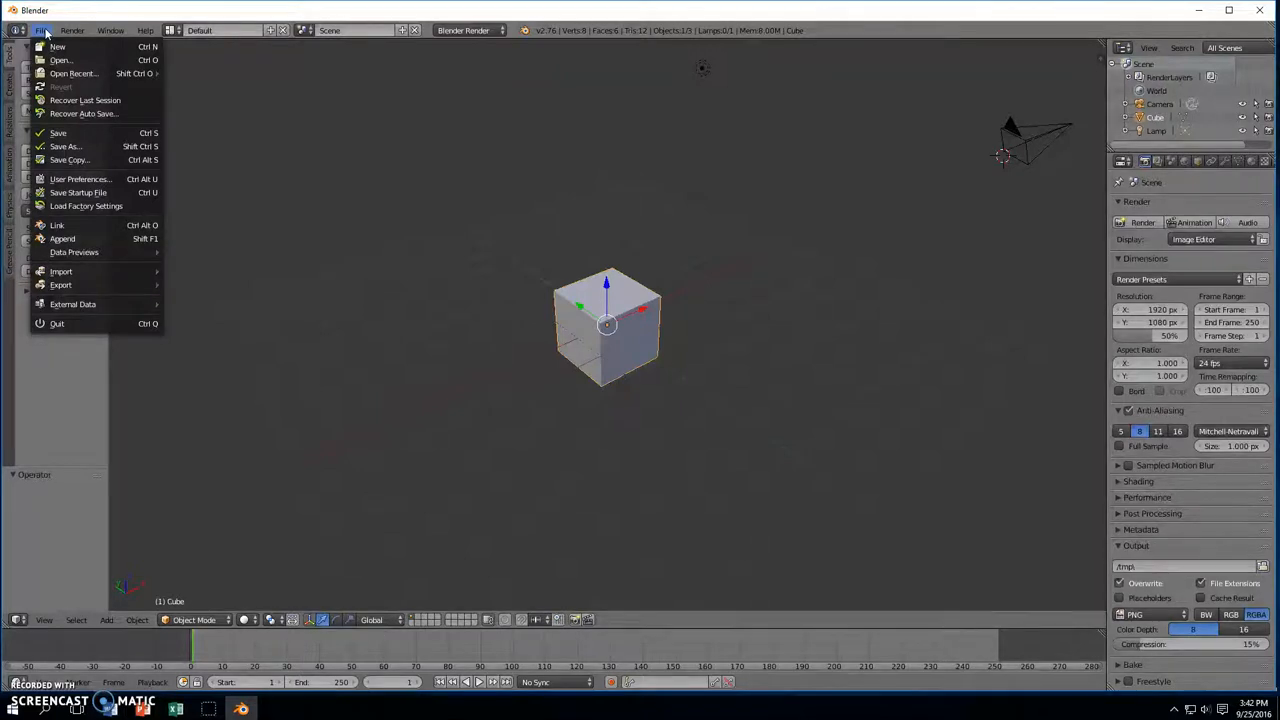
pyautogui.click(68, 180)
pyautogui.click(83, 257)
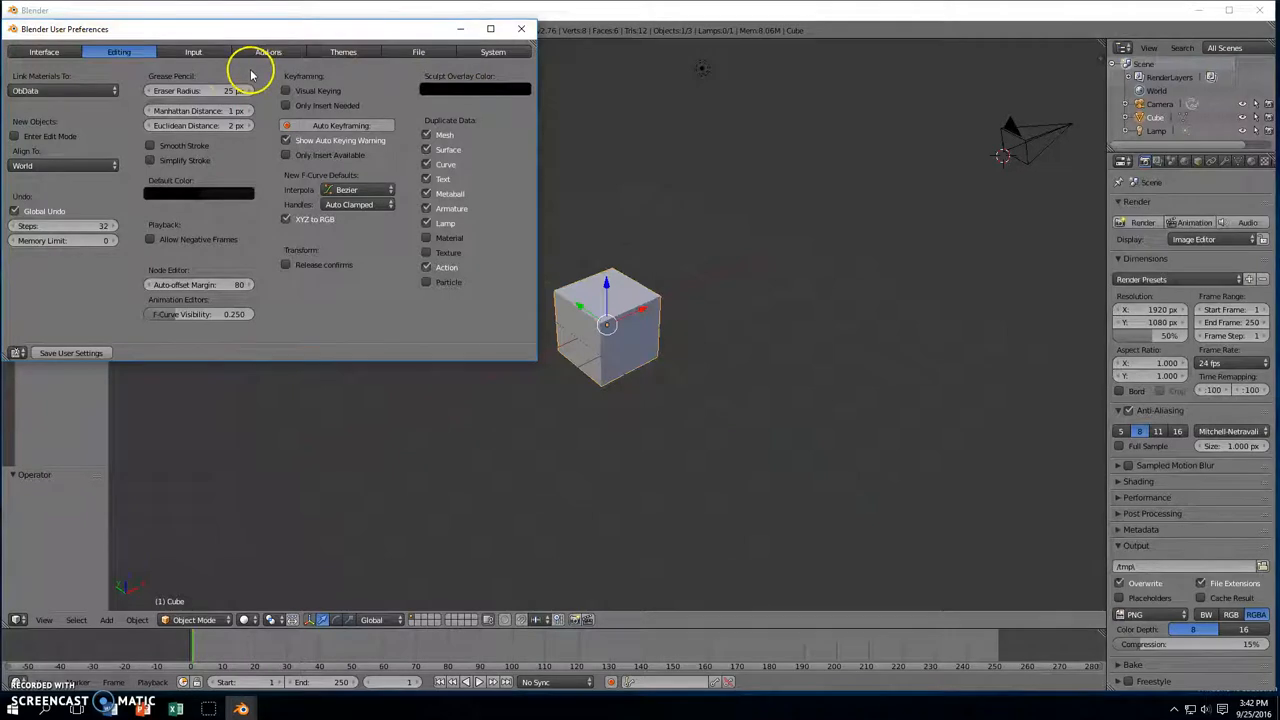
pyautogui.click(193, 53)
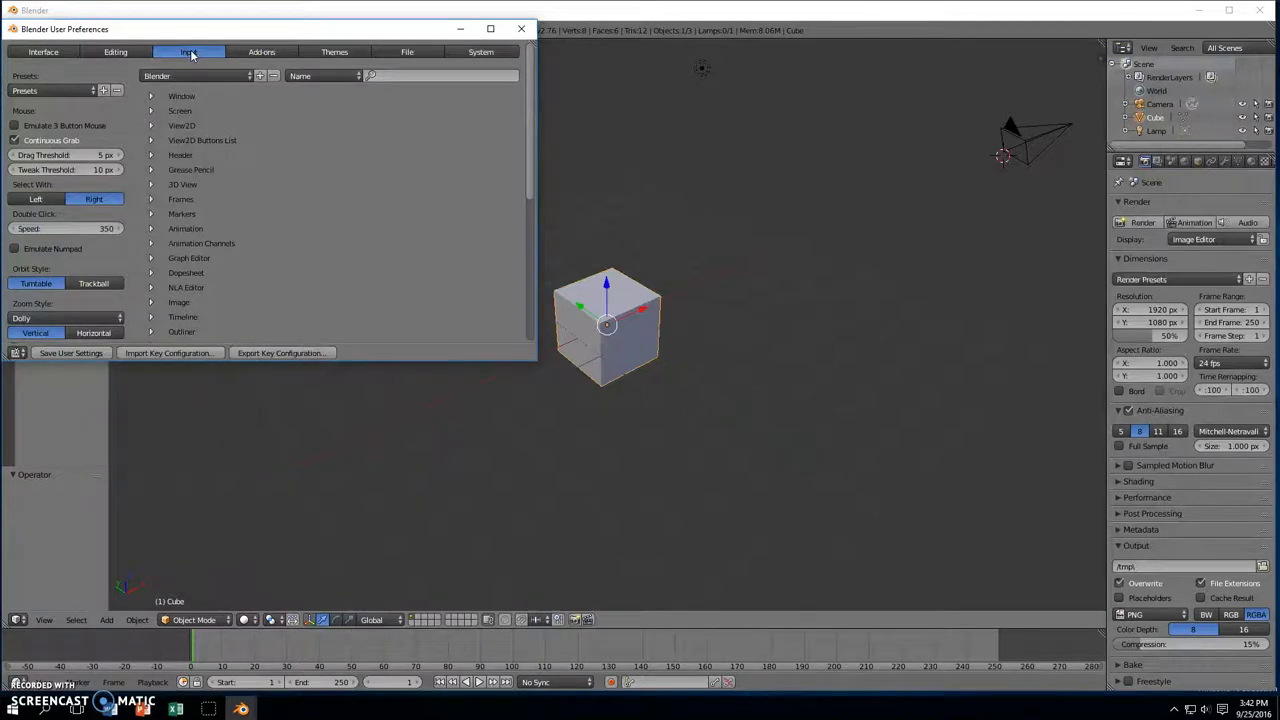
pyautogui.click(33, 201)
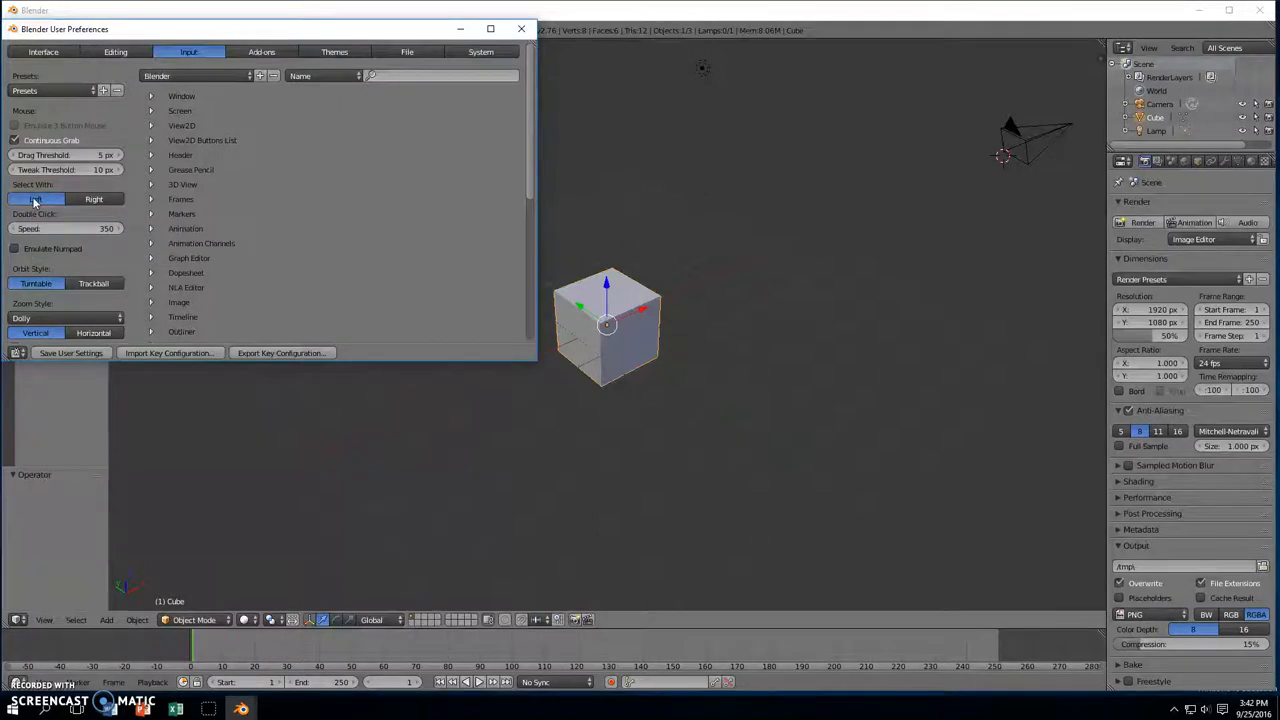
pyautogui.click(40, 200)
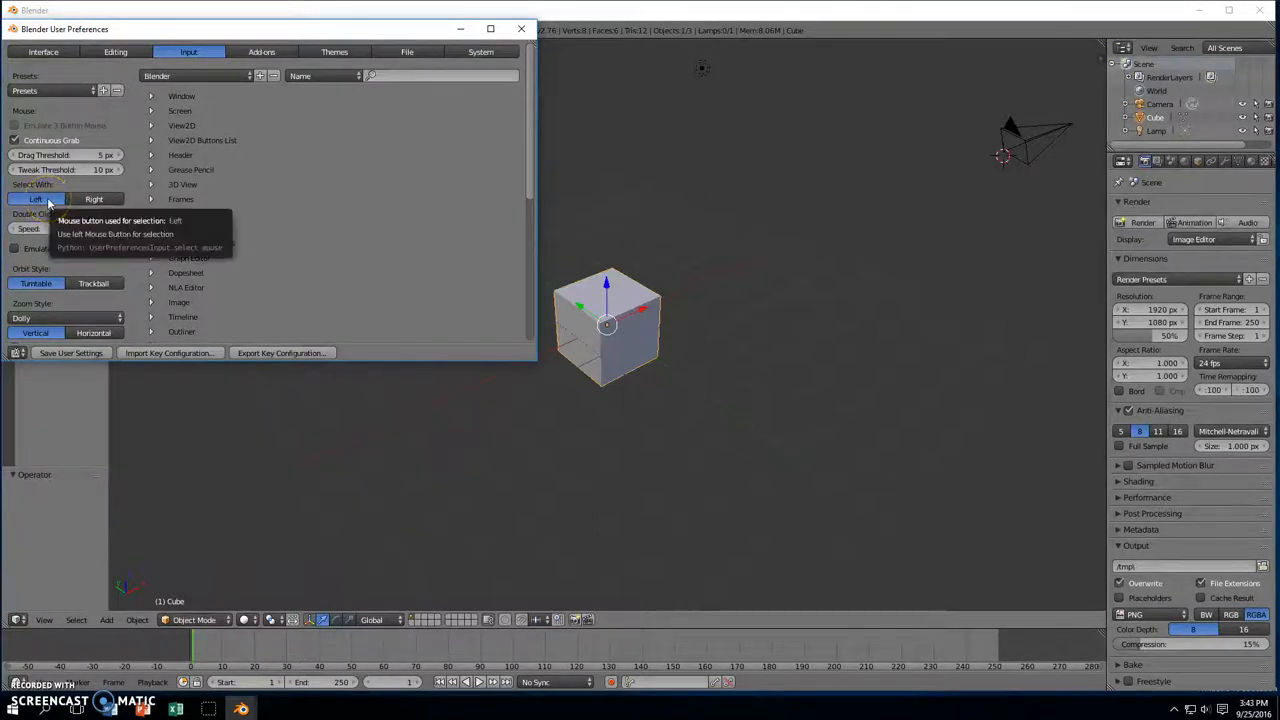
pyautogui.click(48, 203)
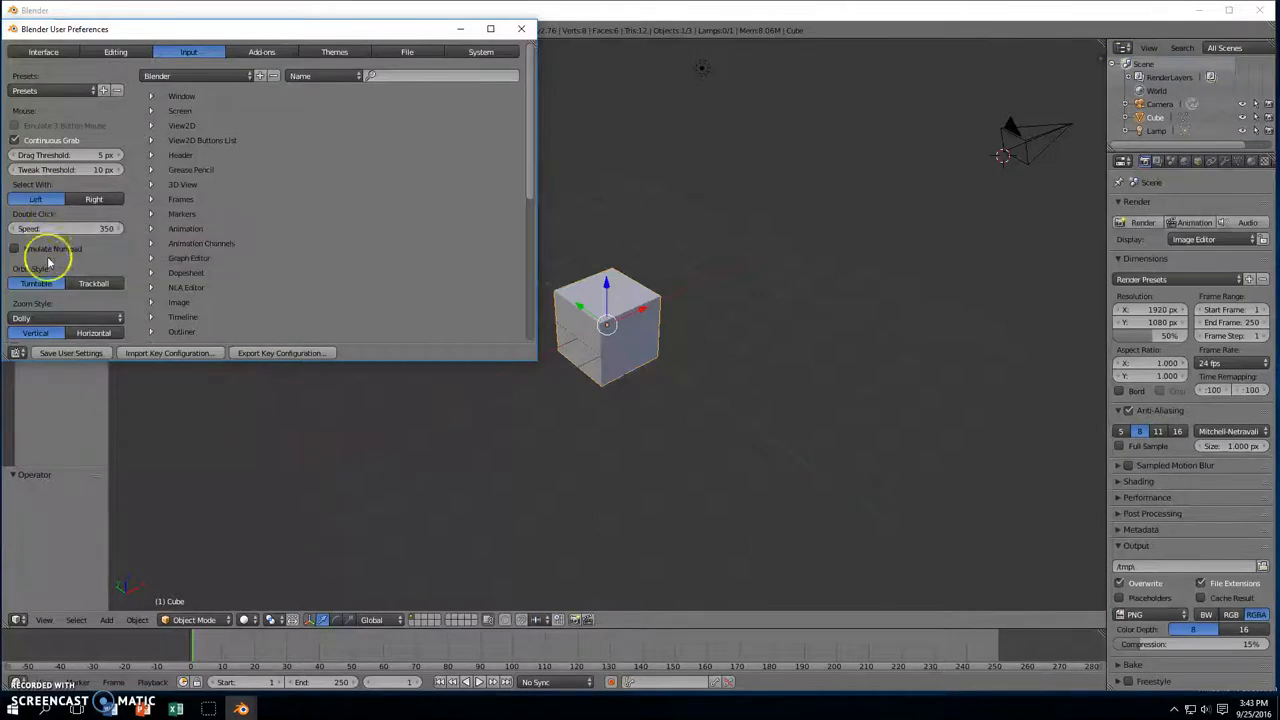
# - Save the user settings and close the preferences window
pyautogui.click(64, 354)
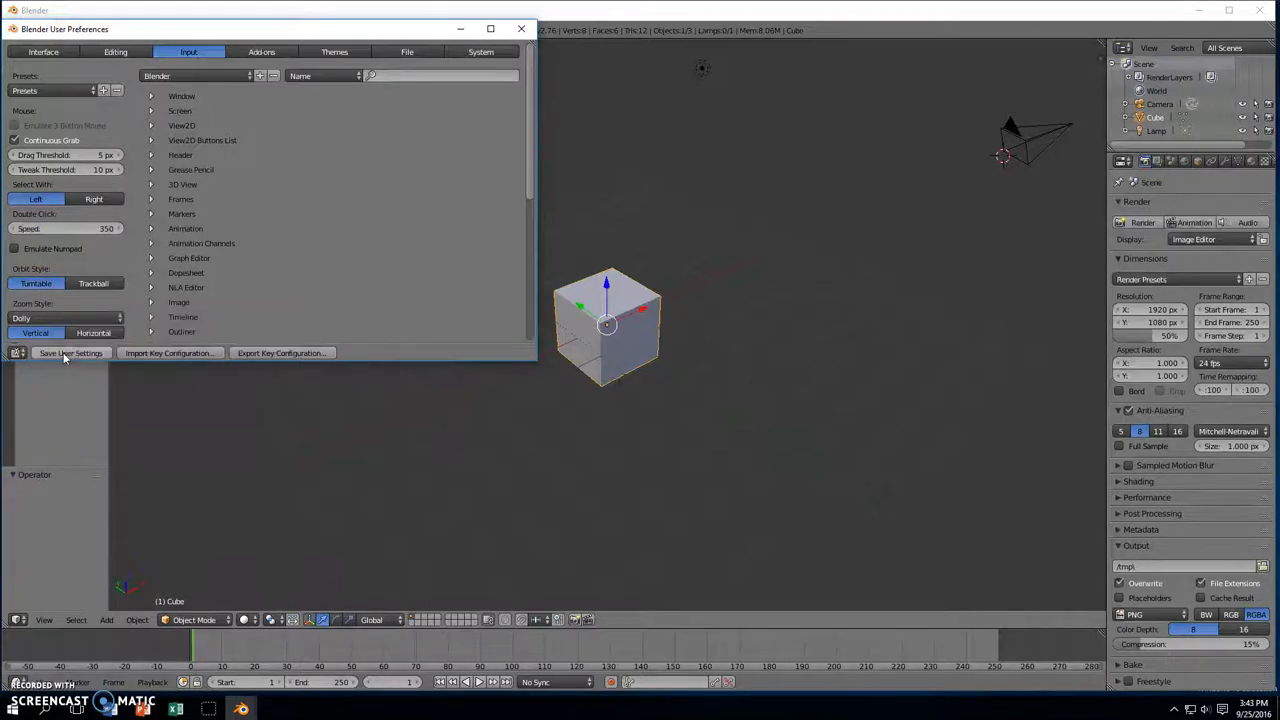
pyautogui.click(520, 32)
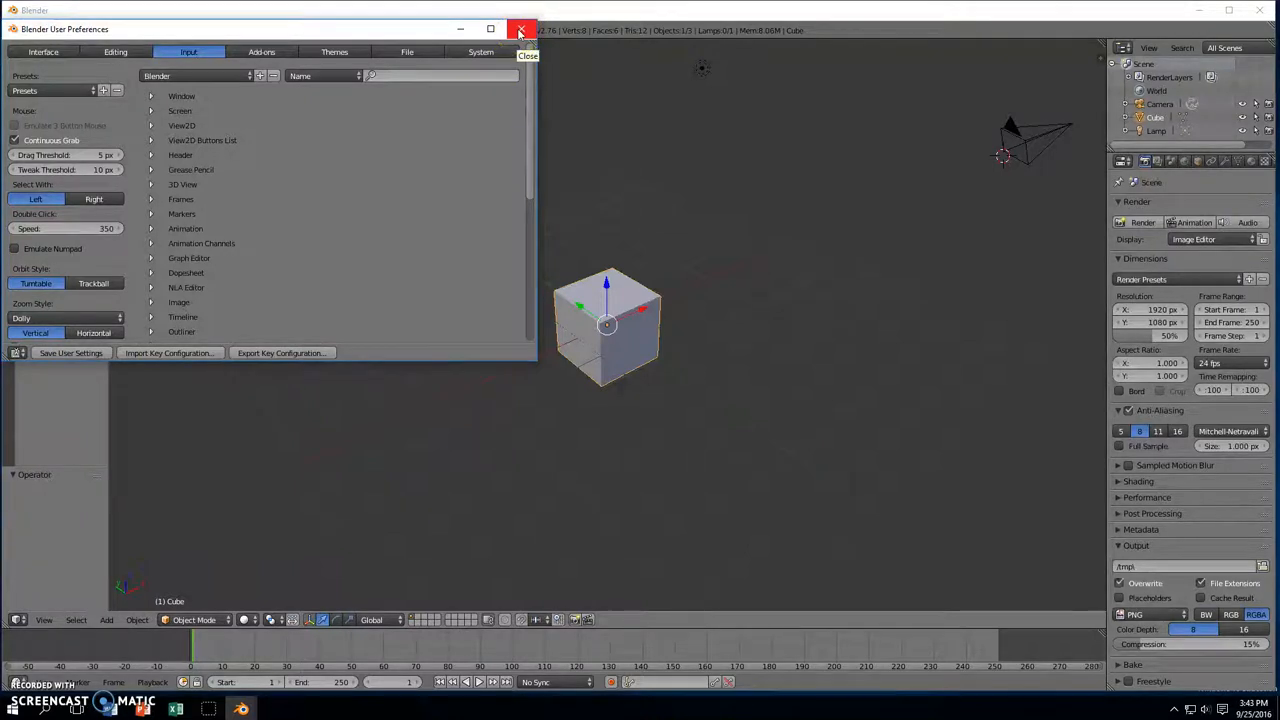
pyautogui.click(520, 32)
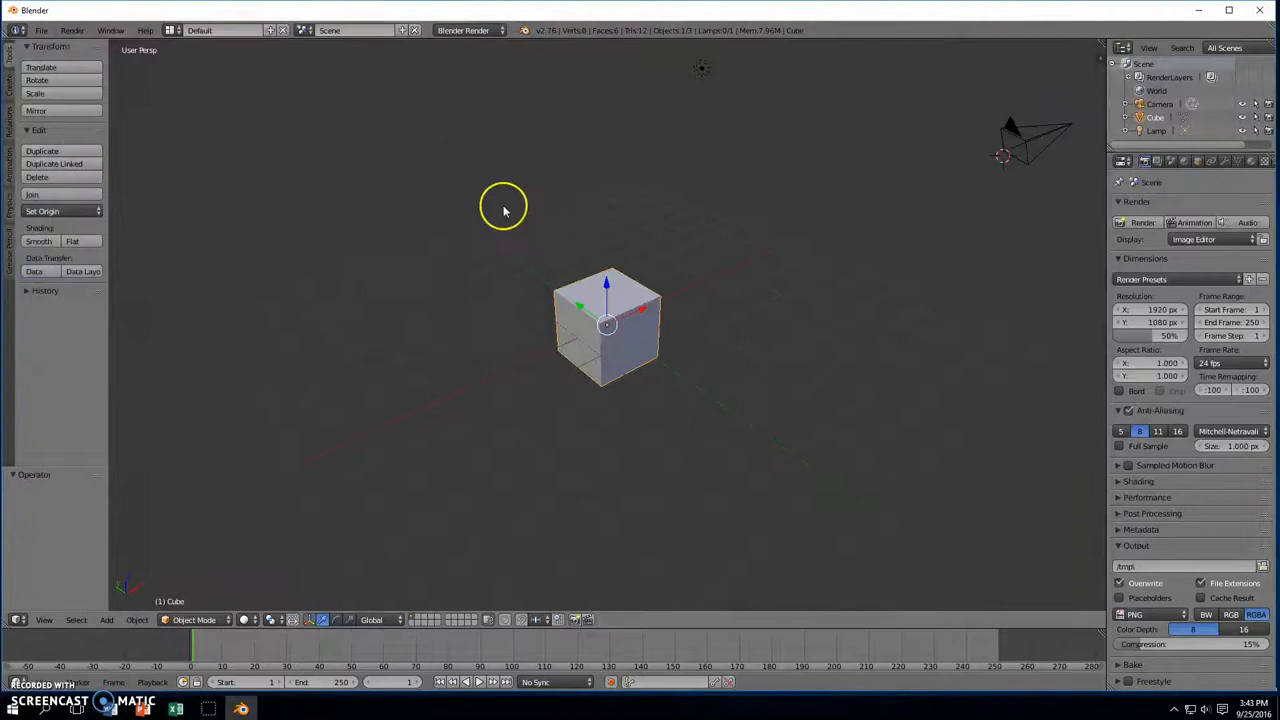
# - Try out the new selection setting by selecting the camera, lamp and cube in turn, ending on the cube
pyautogui.moveTo(618, 238); pyautogui.dragTo(894, 209, button='middle')
pyautogui.rightClick(648, 295)
pyautogui.rightClick(297, 141)
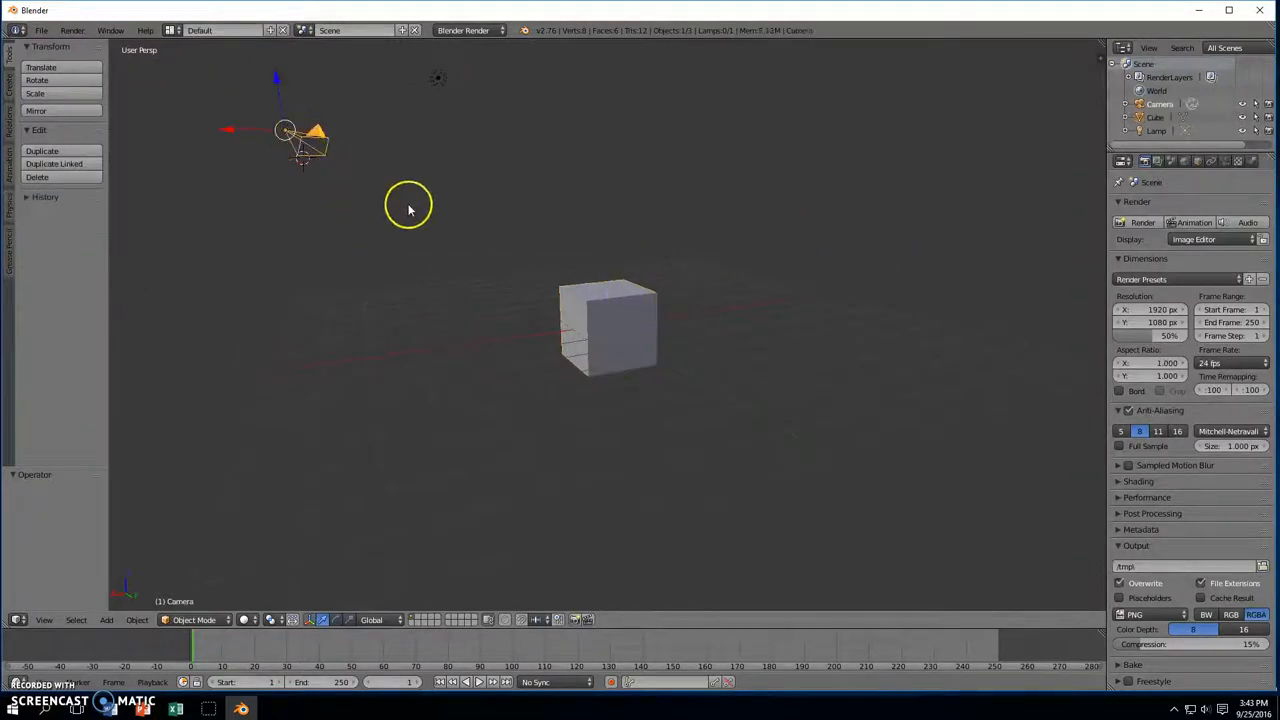
pyautogui.rightClick(436, 80)
pyautogui.rightClick(588, 320)
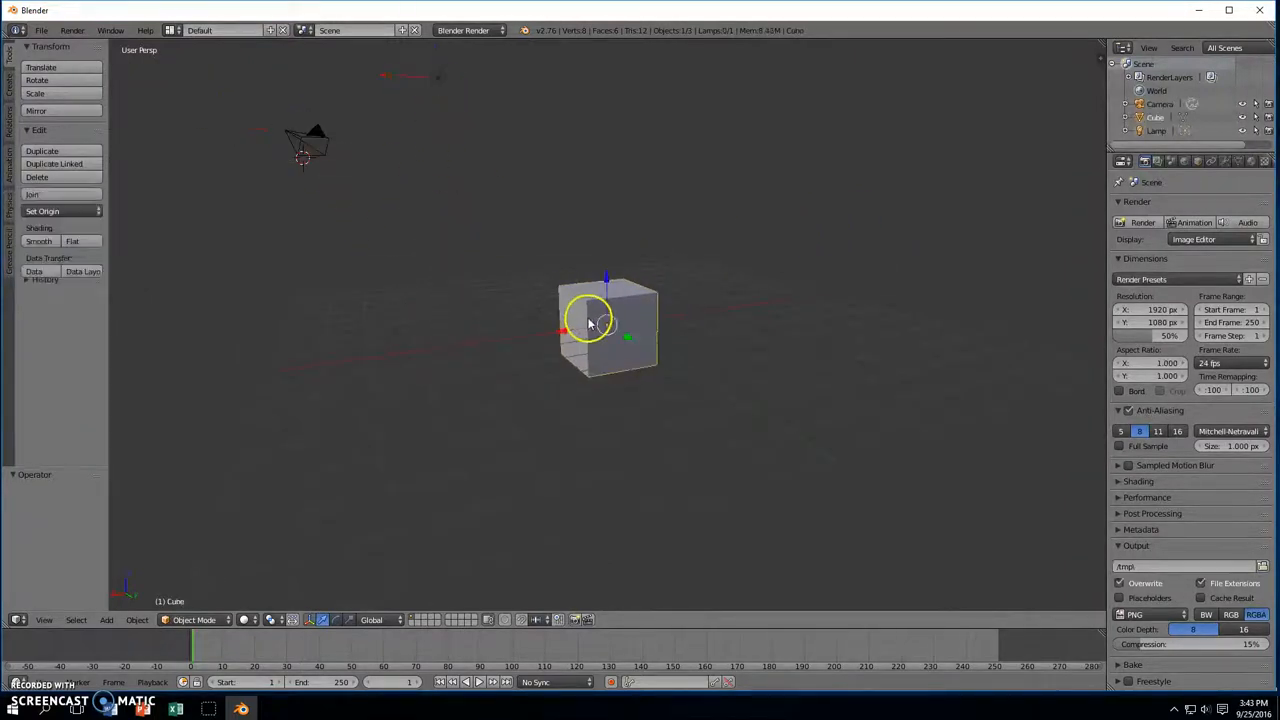
pyautogui.rightClick(441, 84)
pyautogui.rightClick(303, 143)
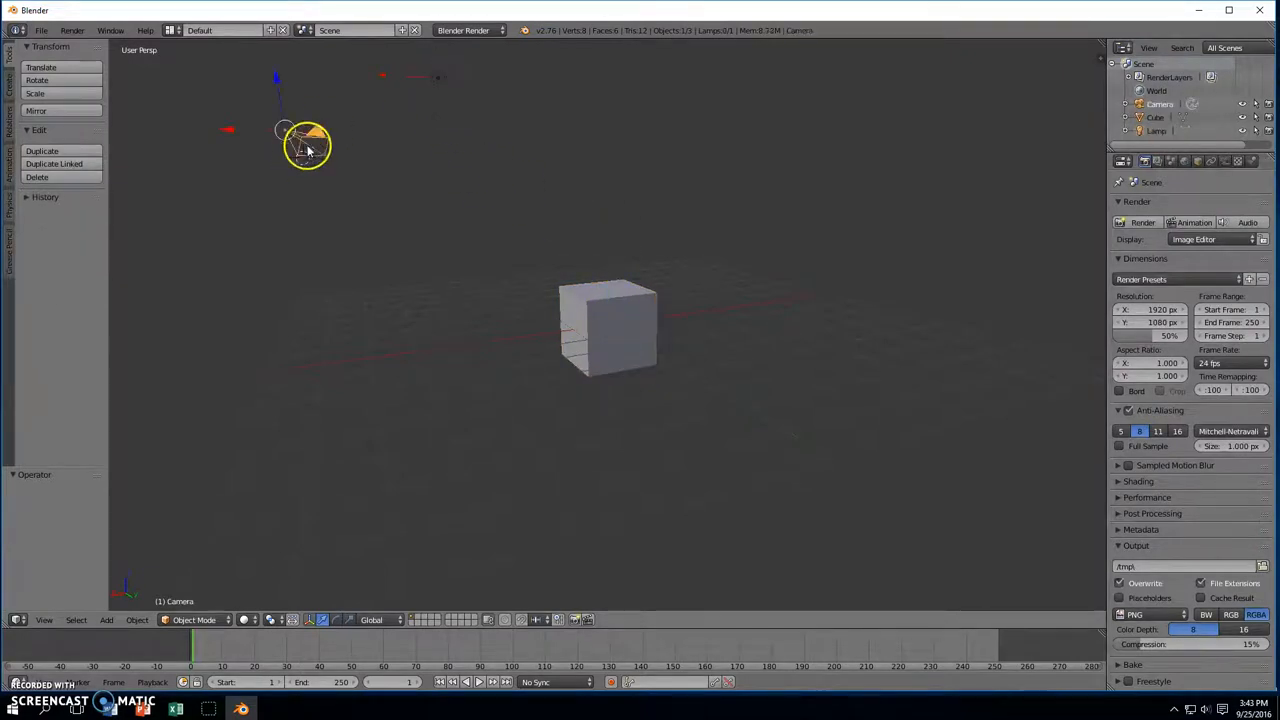
pyautogui.rightClick(437, 74)
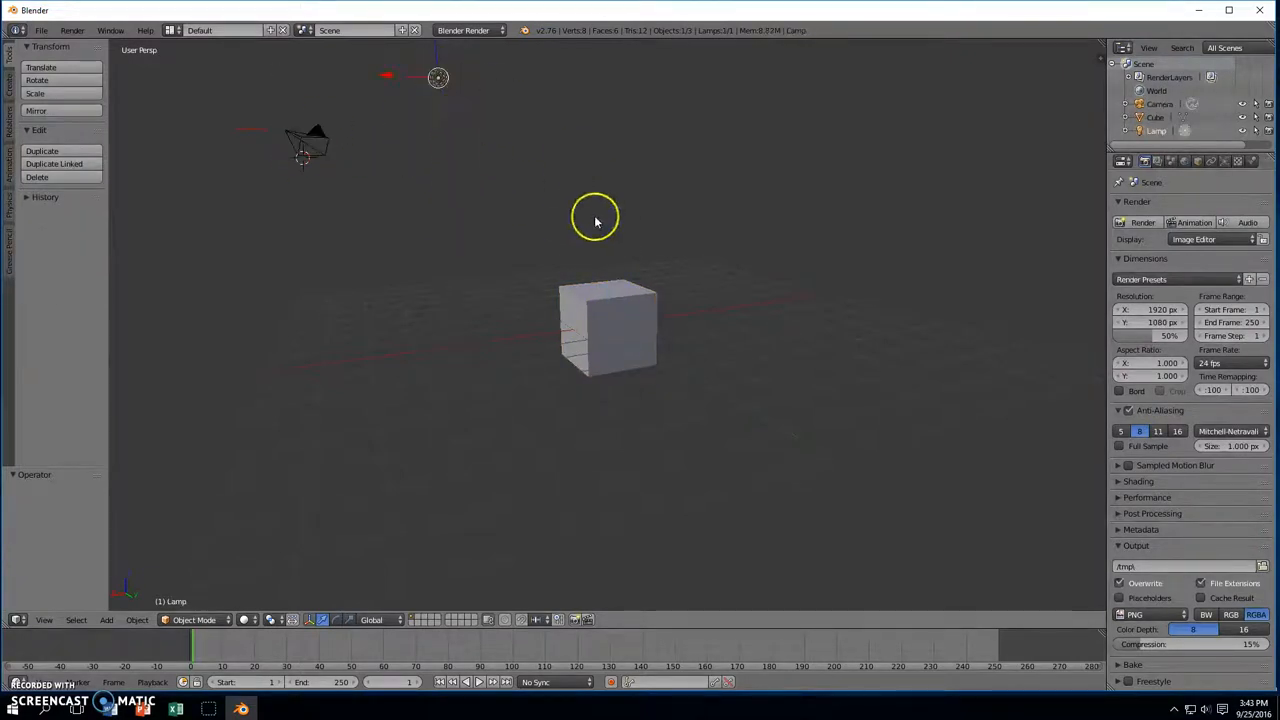
pyautogui.rightClick(597, 298)
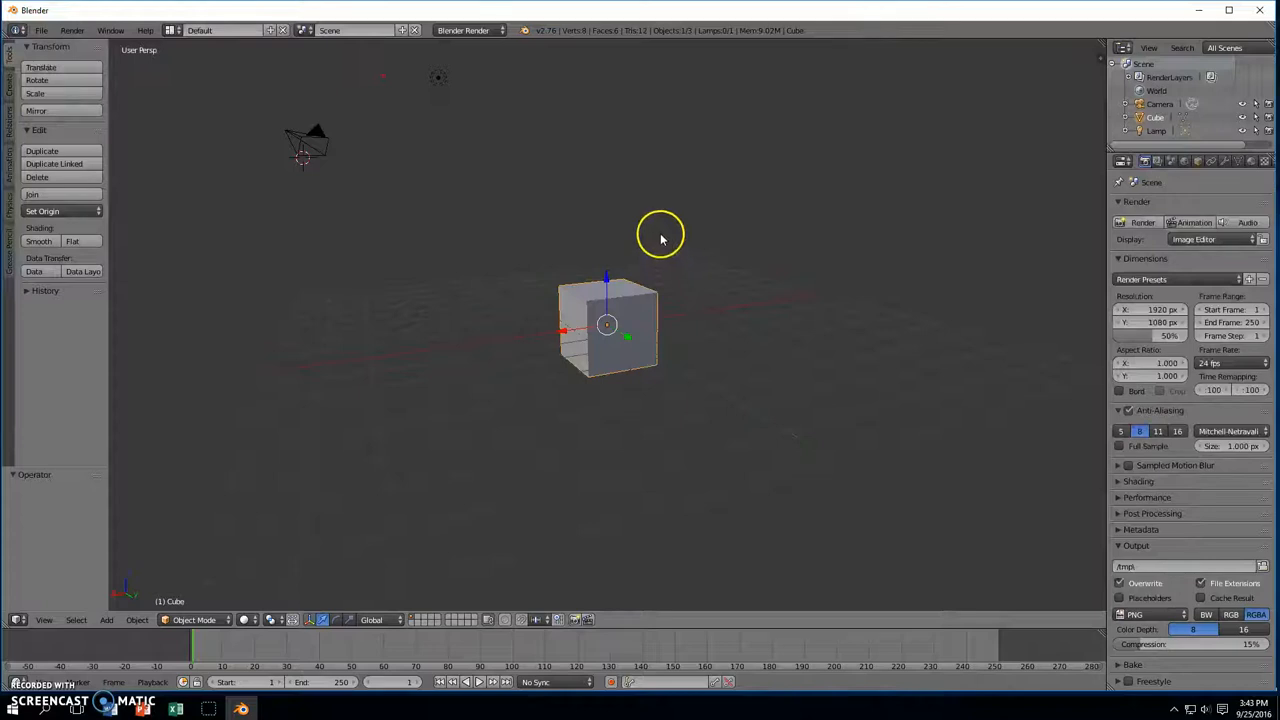
# - Delete the lamp from the scene
pyautogui.moveTo(714, 241); pyautogui.dragTo(509, 251, button='middle')
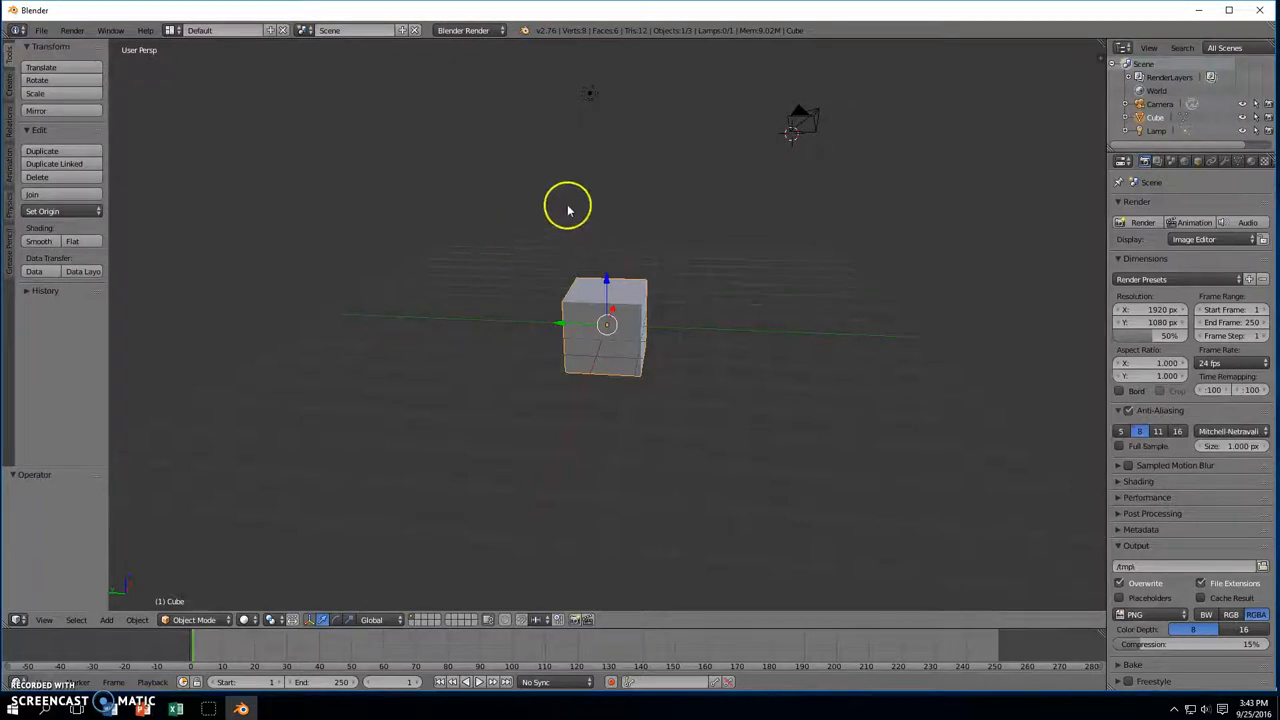
pyautogui.rightClick(590, 96)
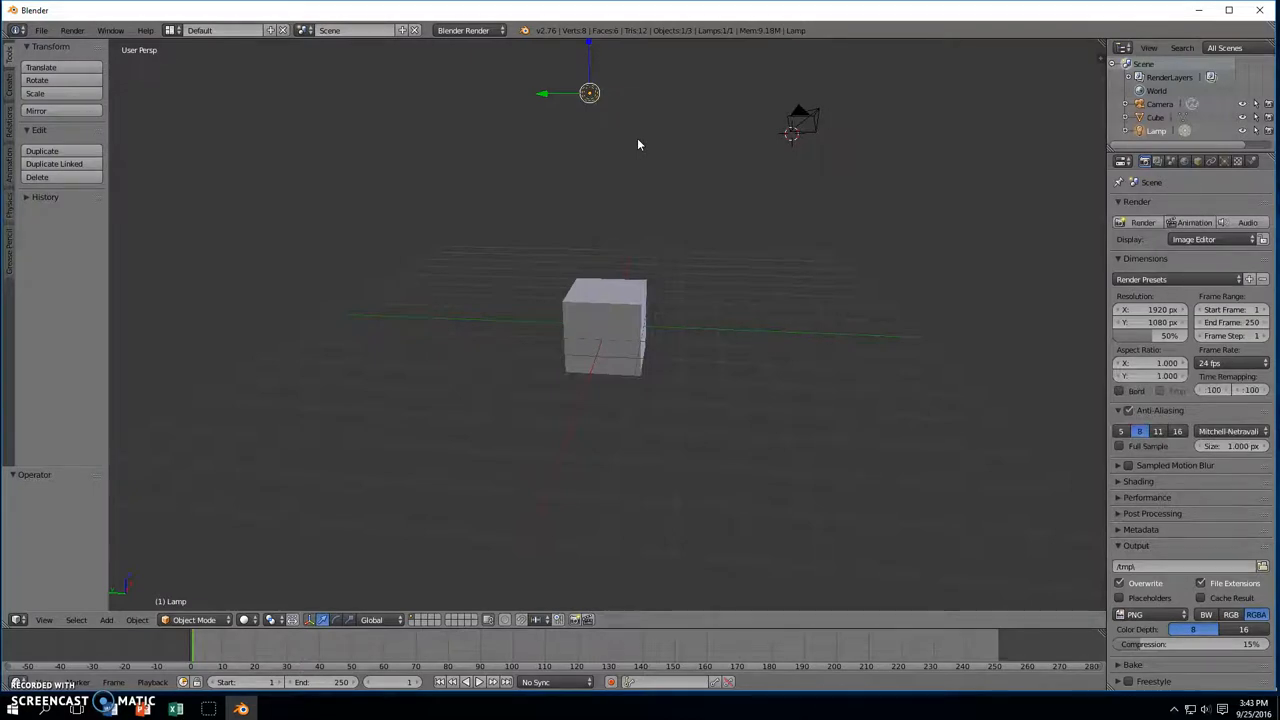
pyautogui.press('x')
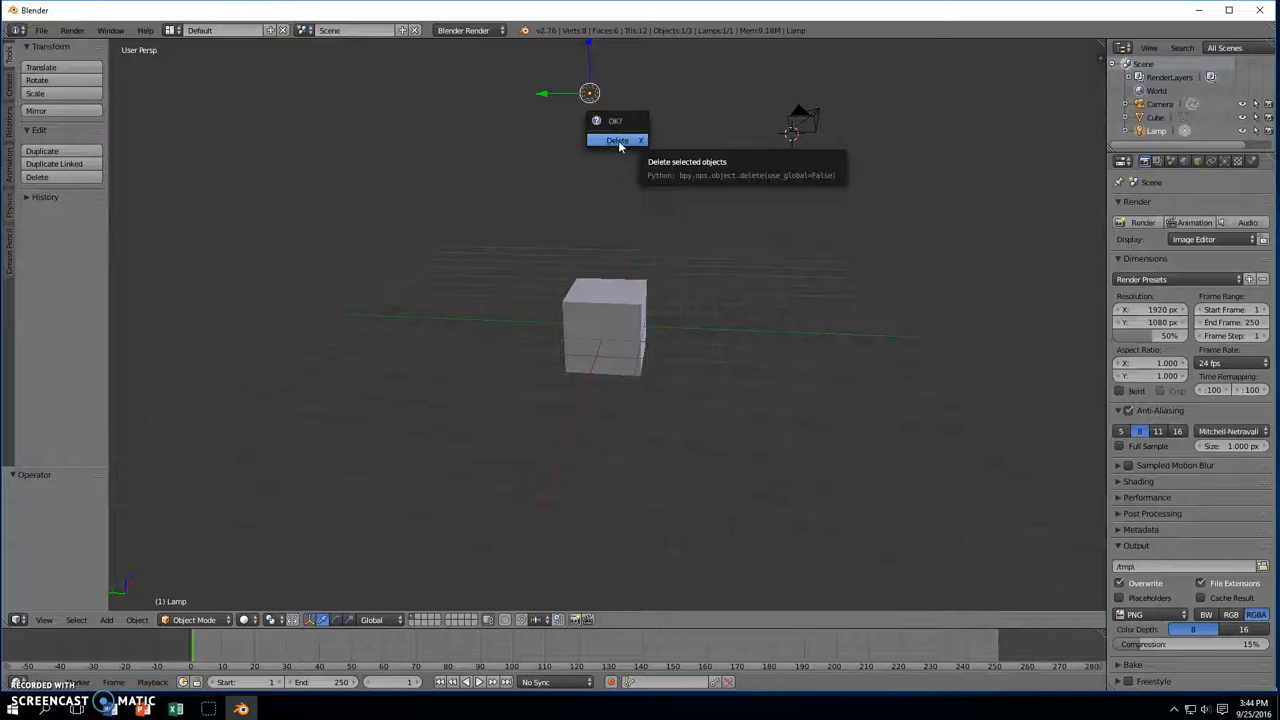
pyautogui.click(619, 141)
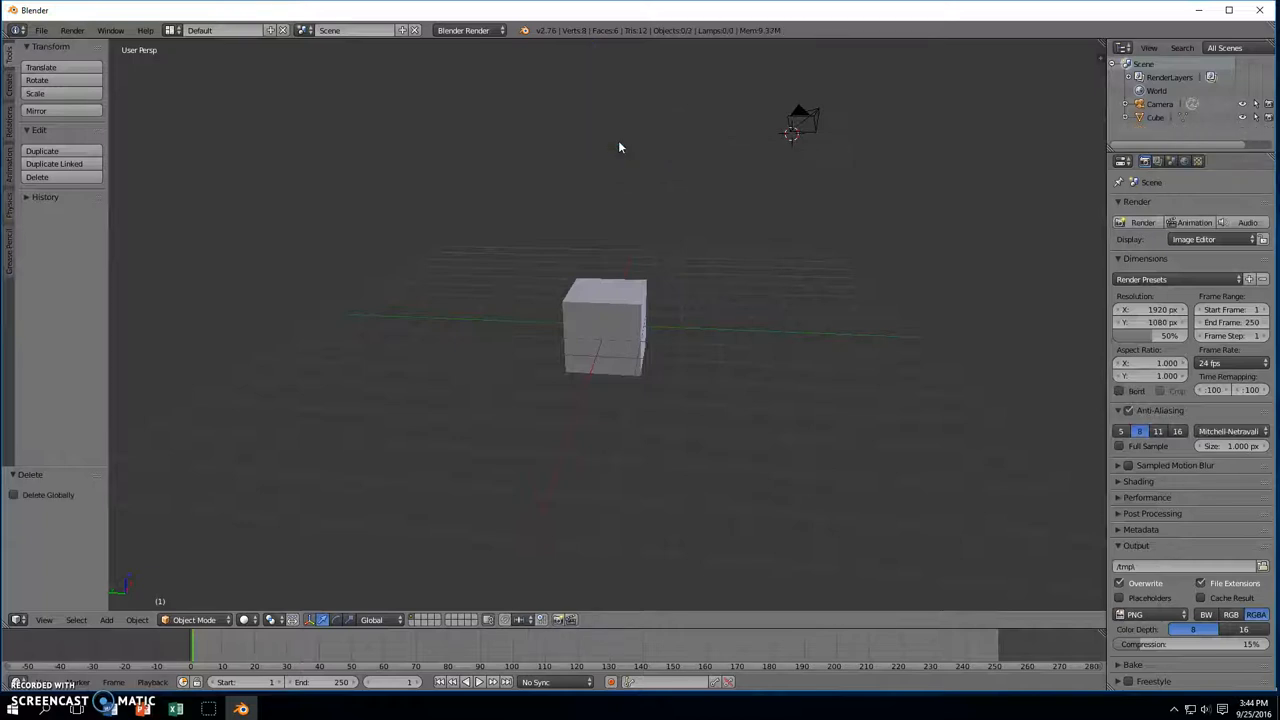
# - Delete the camera from the scene
pyautogui.click(815, 123)
pyautogui.moveTo(835, 127); pyautogui.dragTo(799, 156, button='middle')
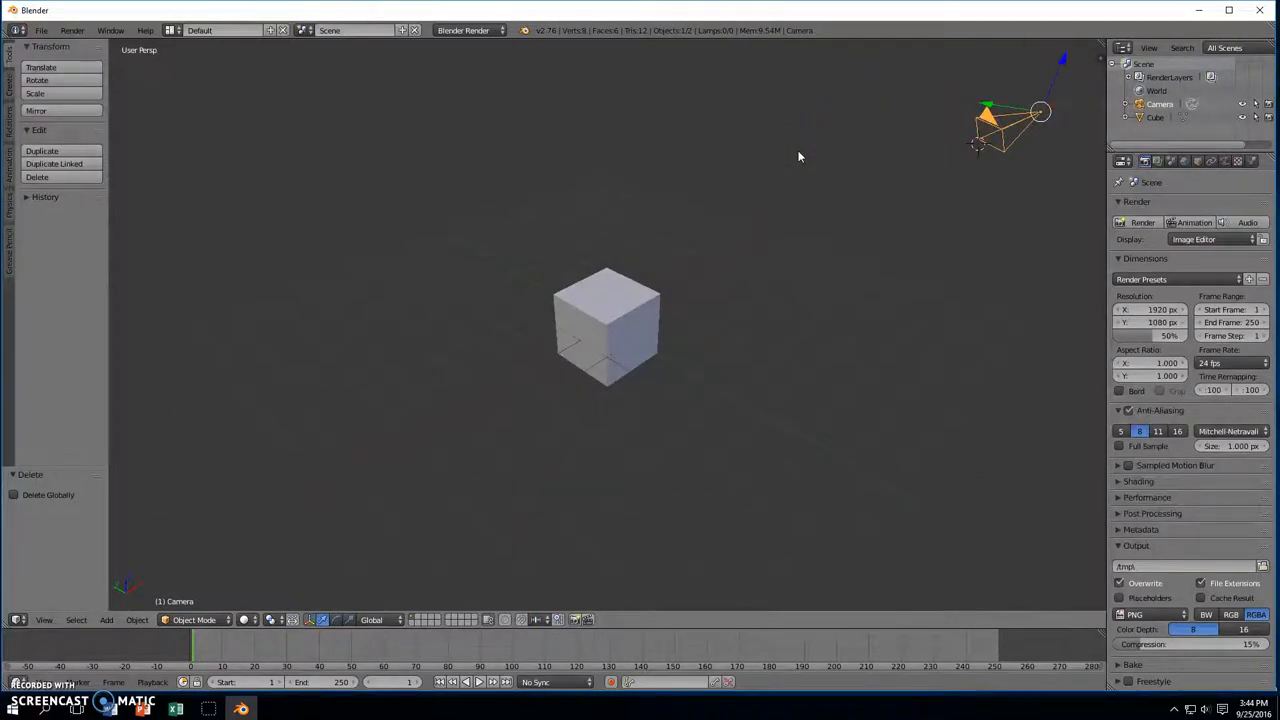
pyautogui.press('x')
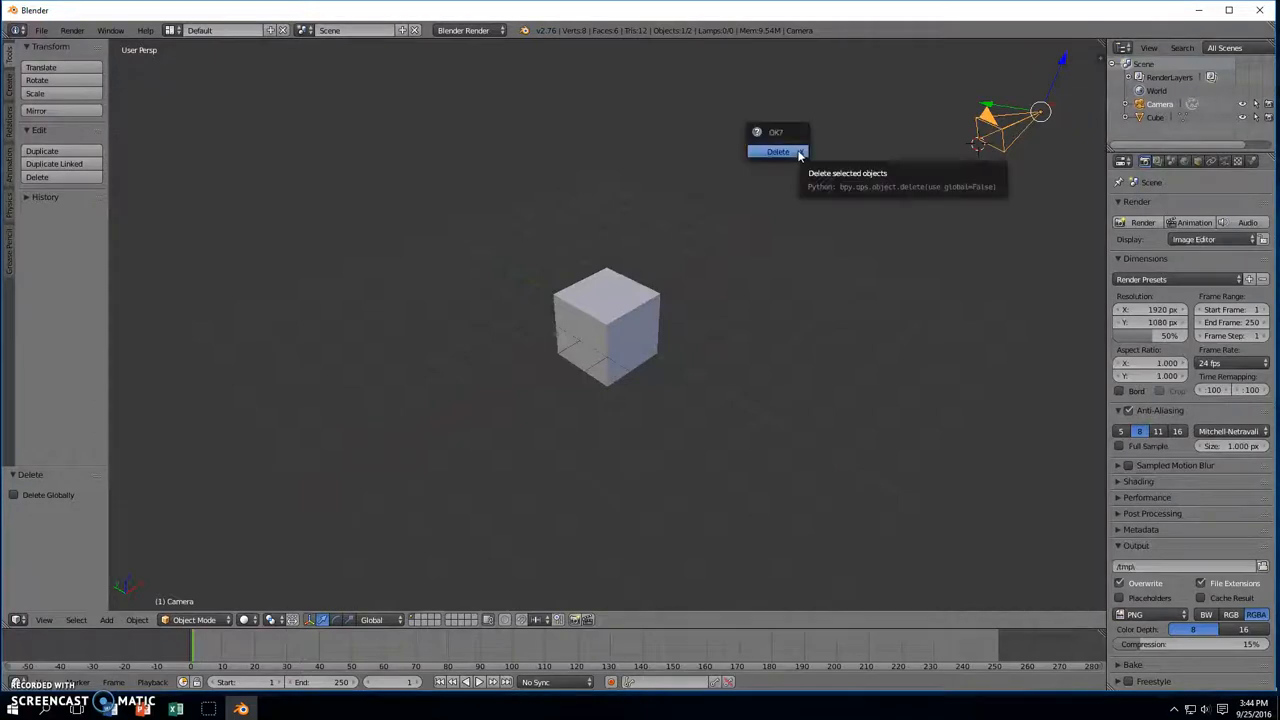
pyautogui.click(799, 156)
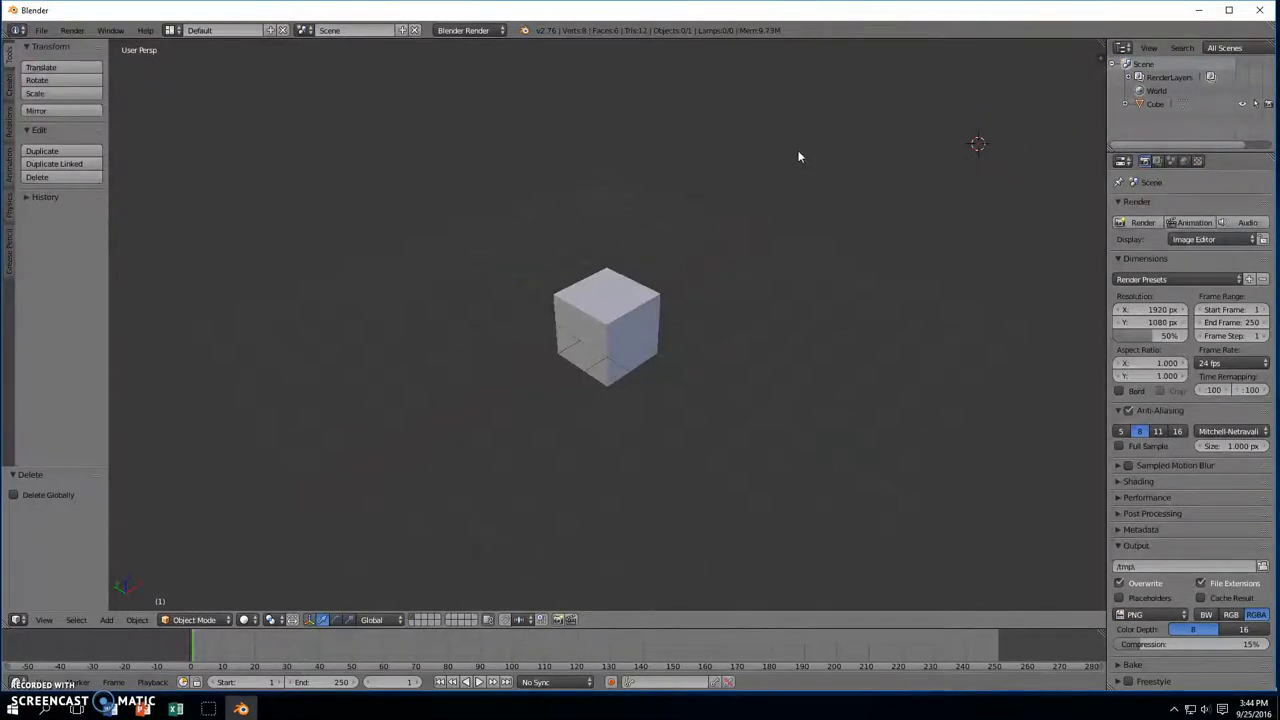
# - Select the remaining cube in the viewport
pyautogui.moveTo(770, 238); pyautogui.dragTo(771, 220, button='middle')
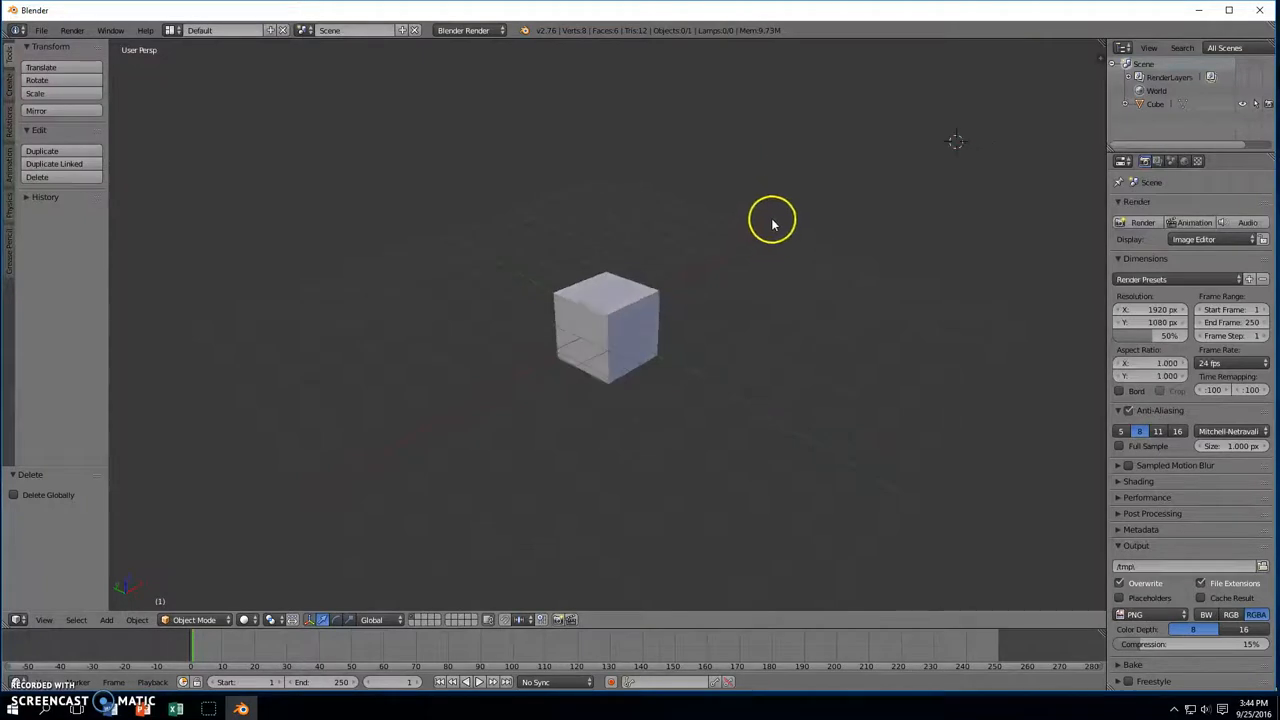
pyautogui.moveTo(543, 249); pyautogui.dragTo(668, 280, button='middle')
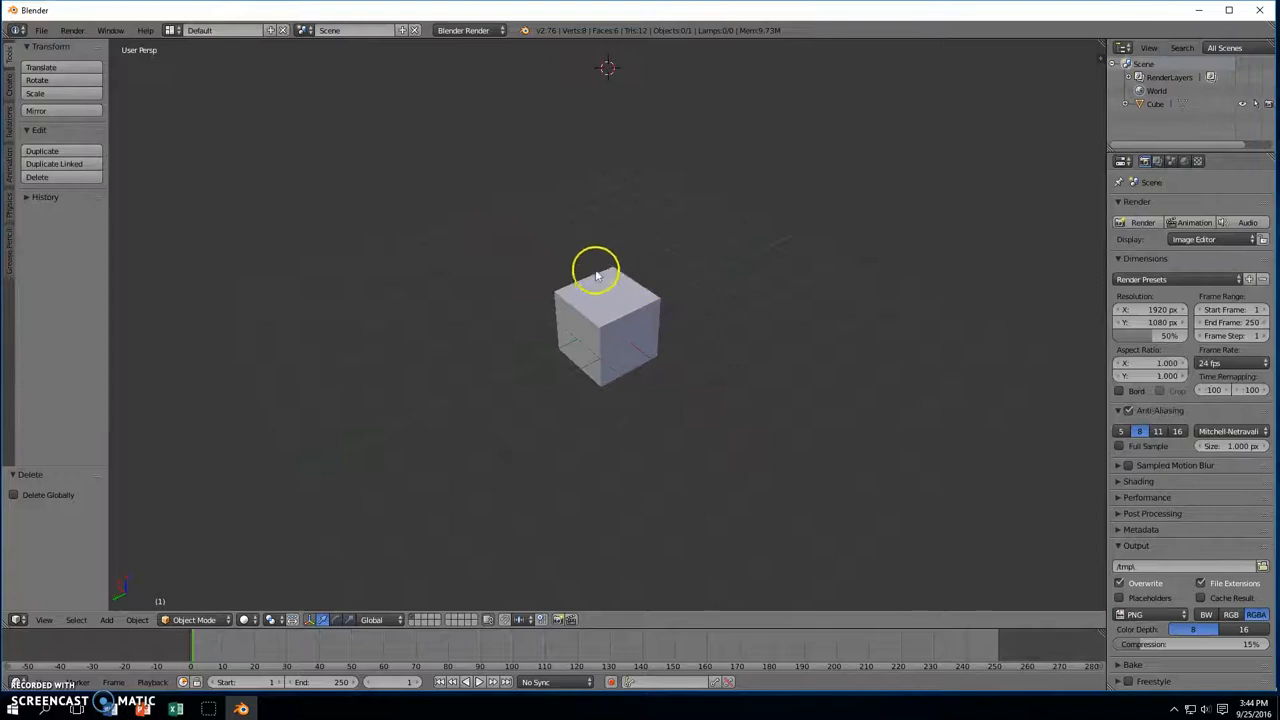
pyautogui.rightClick(616, 298)
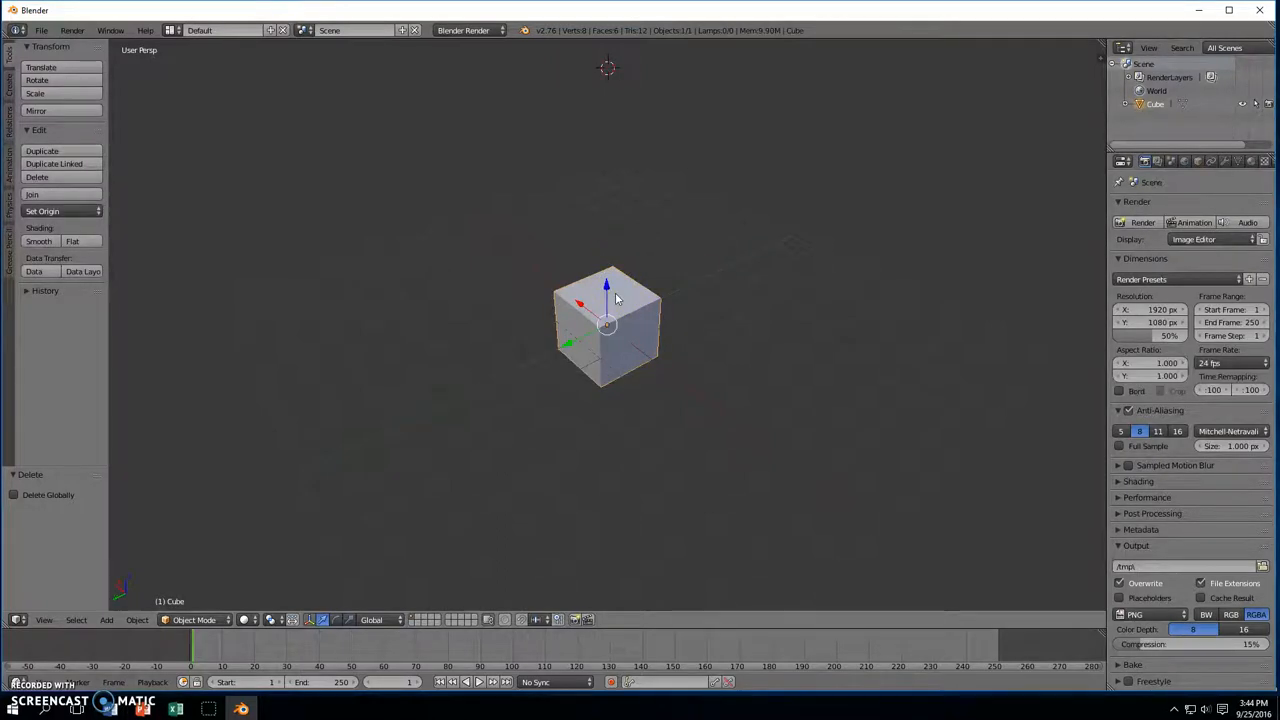
# - Move the cube freely off the grid's centre, by about -6.55, -9.79, 0.97 and a further 0.19, -0.72, 0.77 in X, Y, Z
pyautogui.moveTo(616, 298); pyautogui.dragTo(806, 281, button='right')
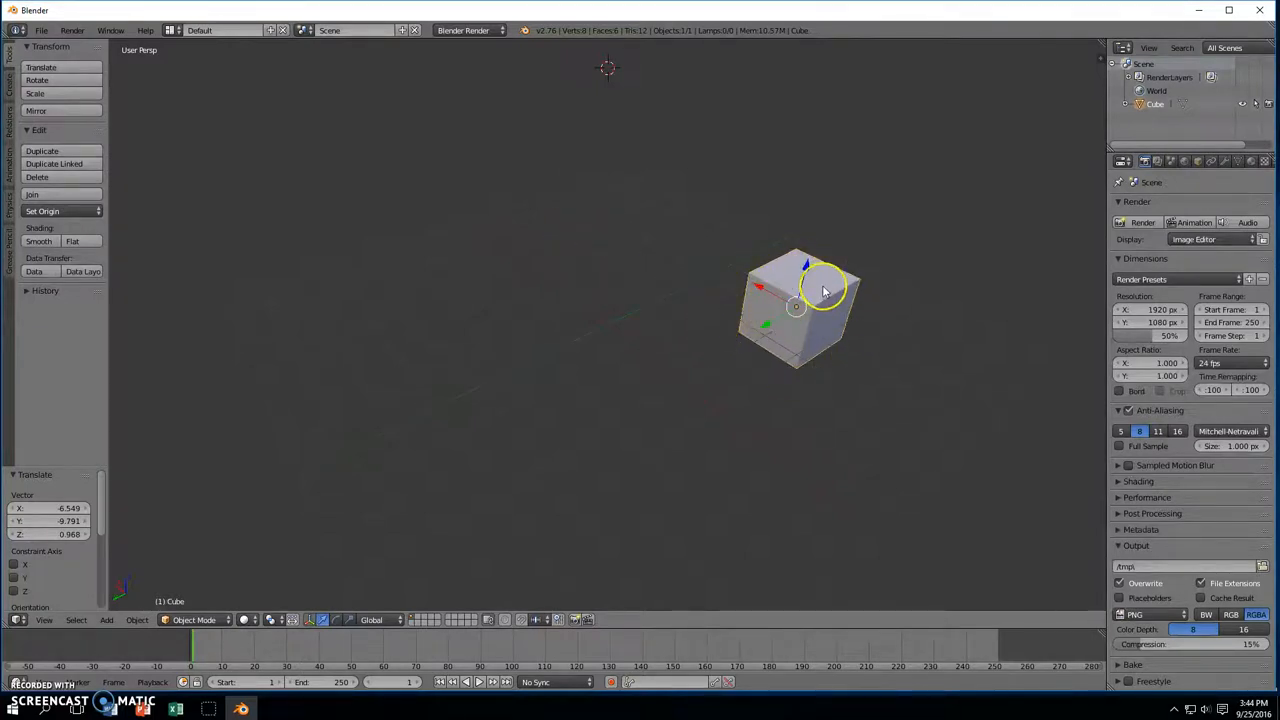
pyautogui.moveTo(822, 285); pyautogui.dragTo(840, 257, button='right')
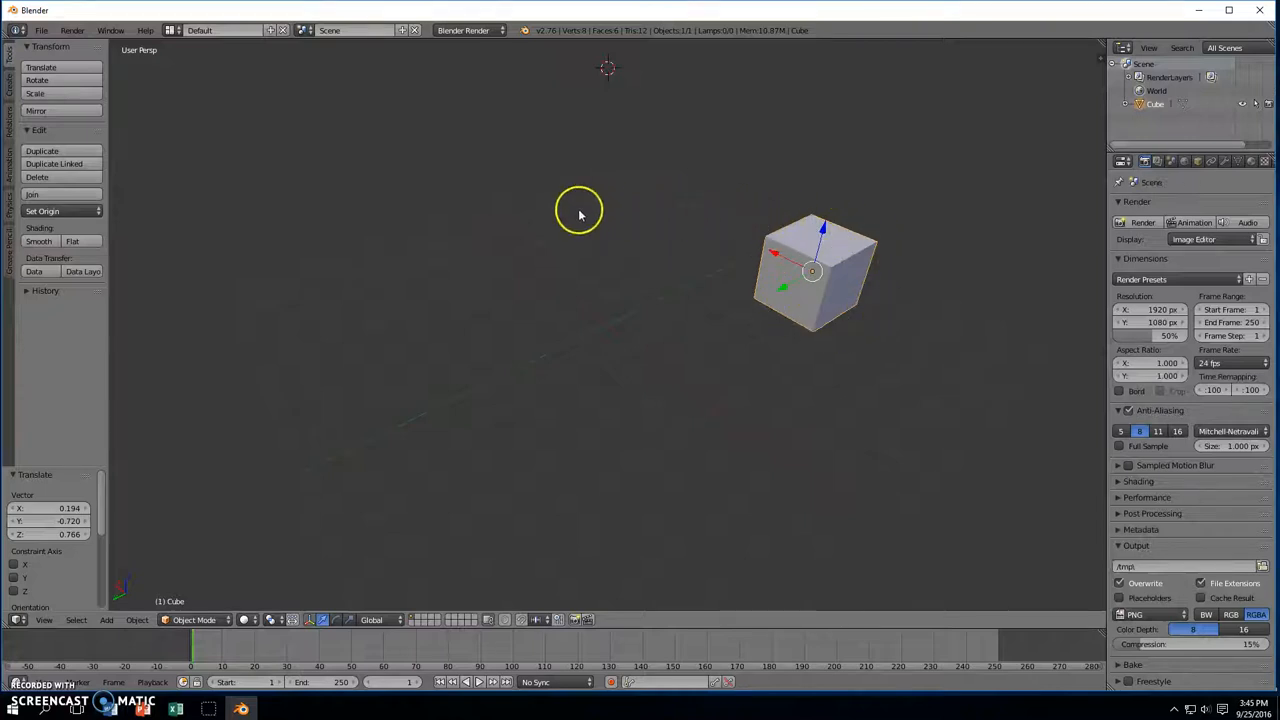
# - Nudge the cube along one axis at a time: about 0.04 along Z, -0.69 along Y and -0.04 along X
pyautogui.moveTo(560, 200); pyautogui.dragTo(470, 156, button='middle')
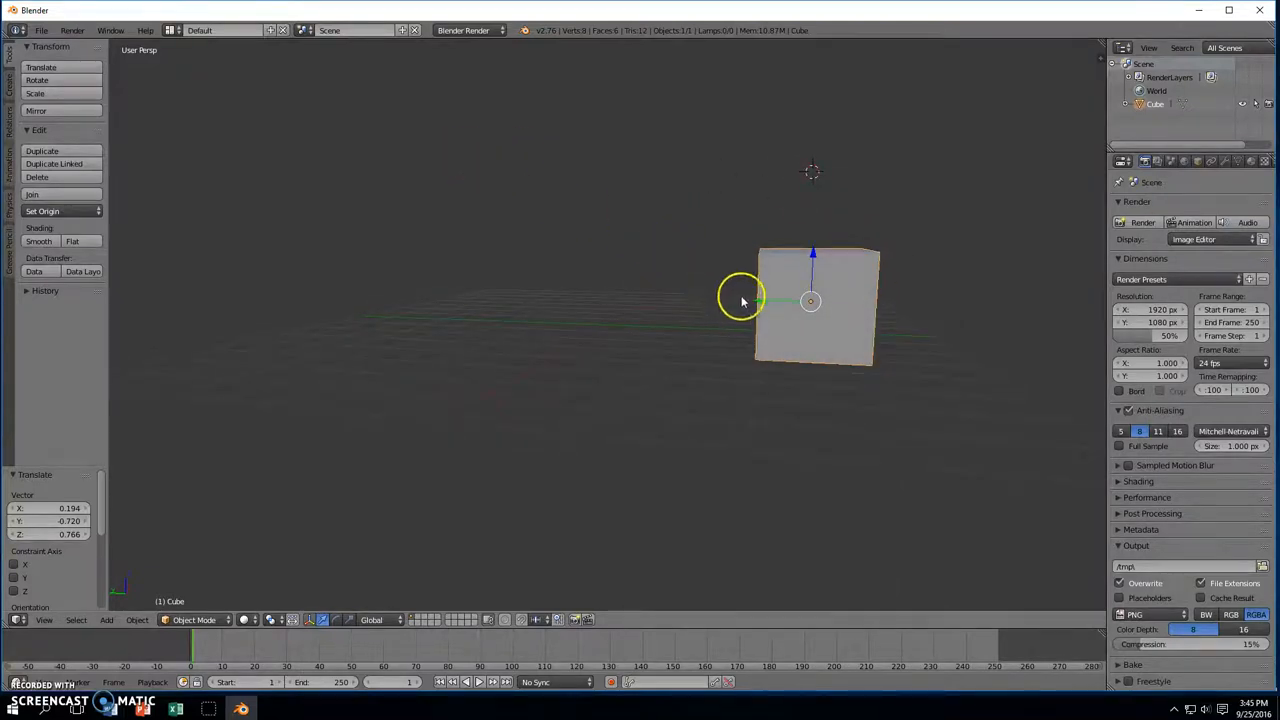
pyautogui.moveTo(694, 209); pyautogui.dragTo(783, 238, button='middle')
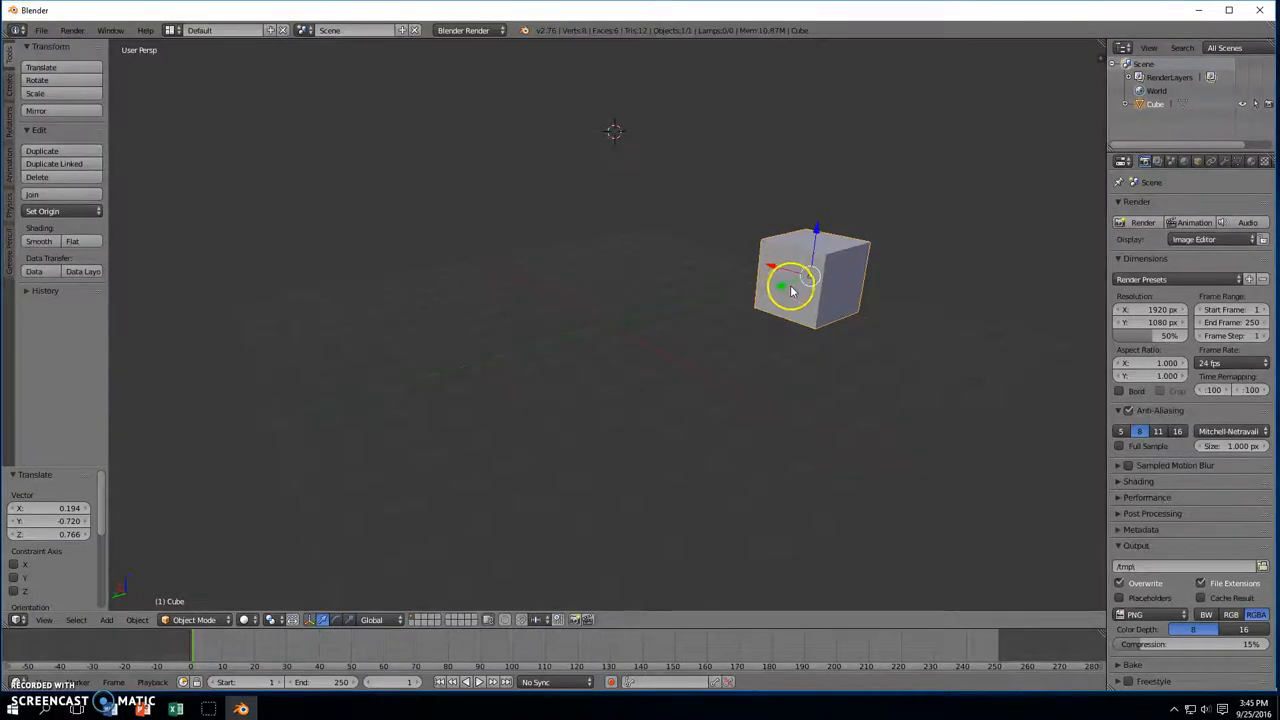
pyautogui.moveTo(934, 308); pyautogui.dragTo(837, 285, button='middle')
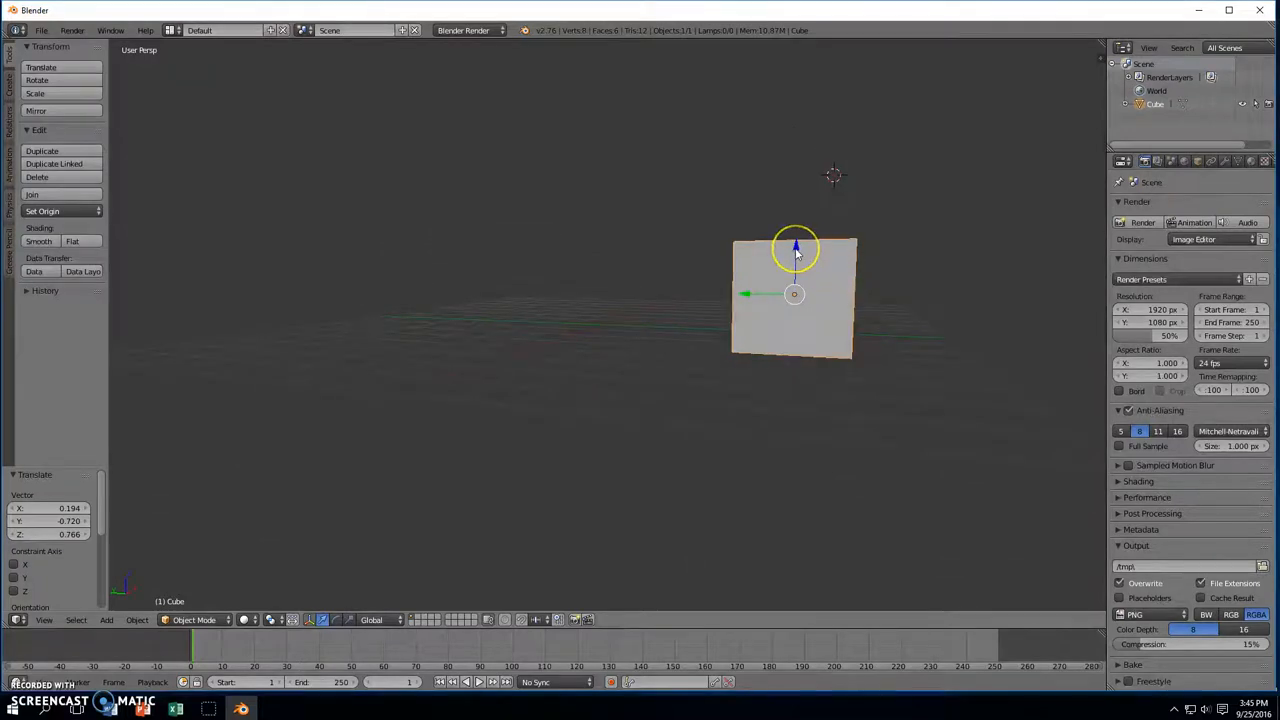
pyautogui.moveTo(795, 253)
pyautogui.mouseDown()
pyautogui.moveTo(794, 114)
pyautogui.moveTo(796, 389)
pyautogui.moveTo(794, 214)
pyautogui.moveTo(795, 250)
pyautogui.mouseUp()
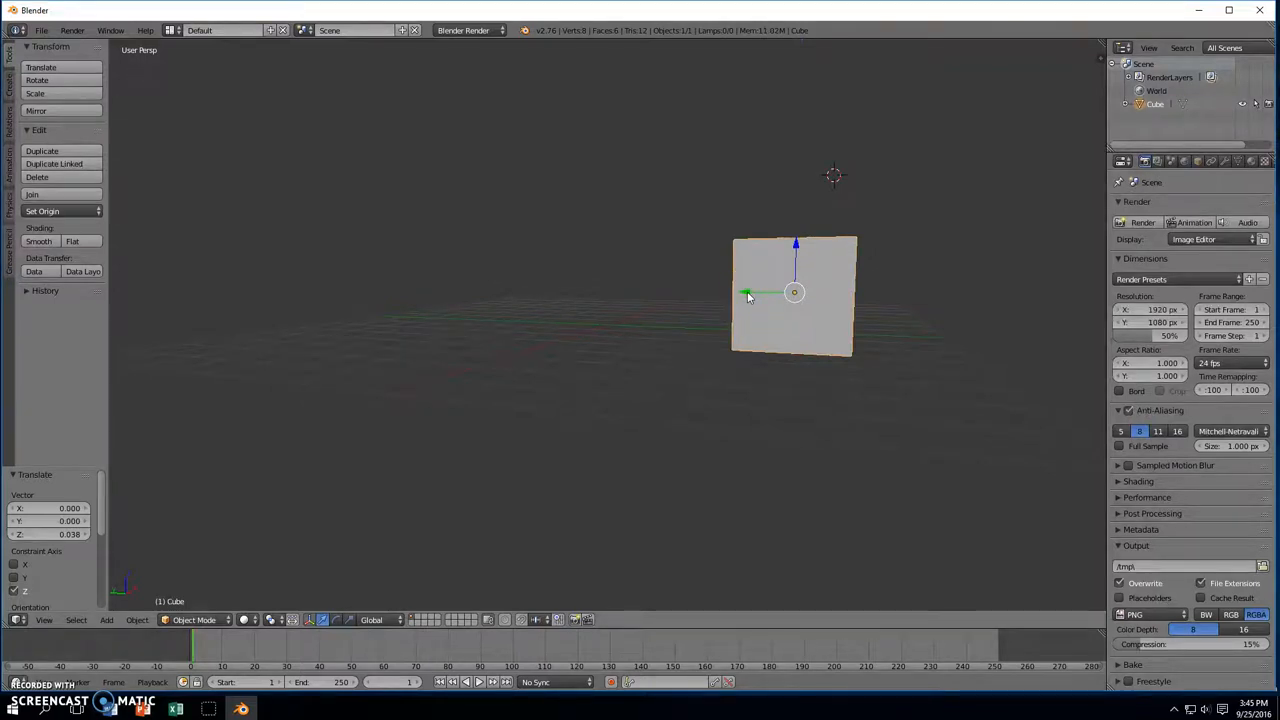
pyautogui.moveTo(748, 296); pyautogui.dragTo(787, 299)
pyautogui.moveTo(901, 285)
pyautogui.mouseDown(button='middle')
pyautogui.moveTo(991, 283)
pyautogui.moveTo(909, 303)
pyautogui.moveTo(891, 286)
pyautogui.mouseUp(button='middle')
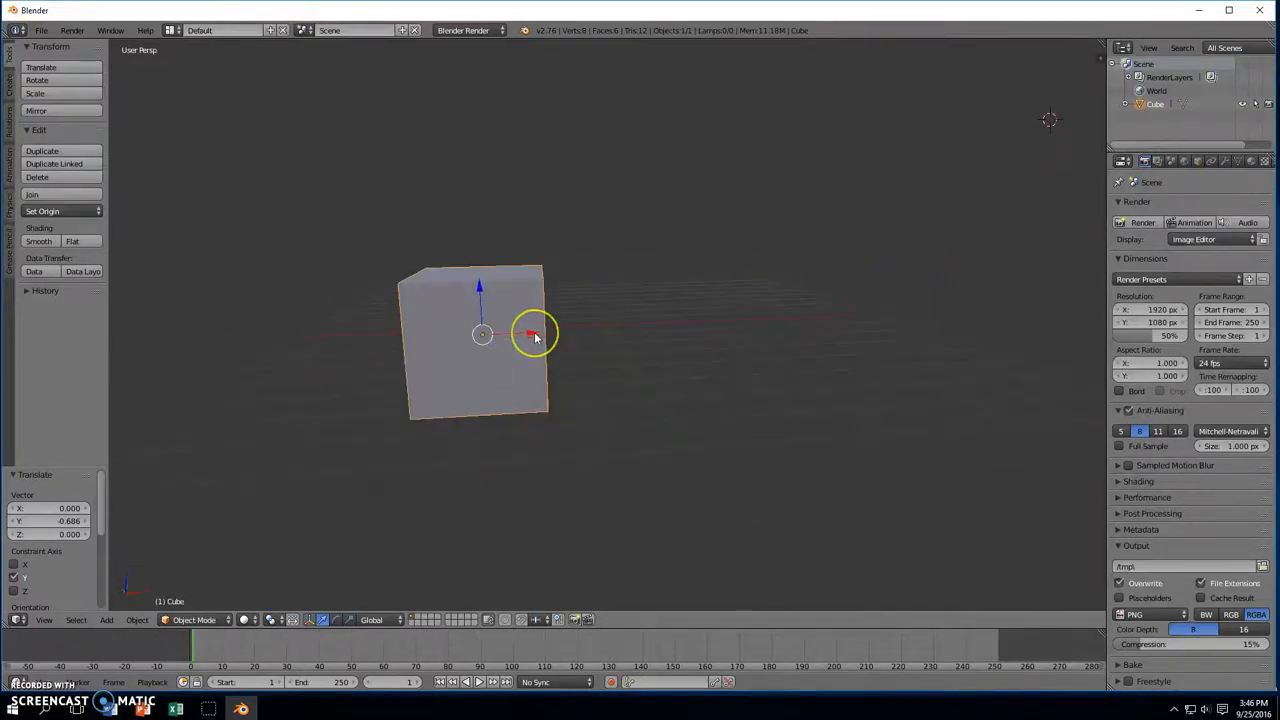
pyautogui.moveTo(533, 338)
pyautogui.mouseDown()
pyautogui.moveTo(990, 307)
pyautogui.moveTo(527, 329)
pyautogui.mouseUp()
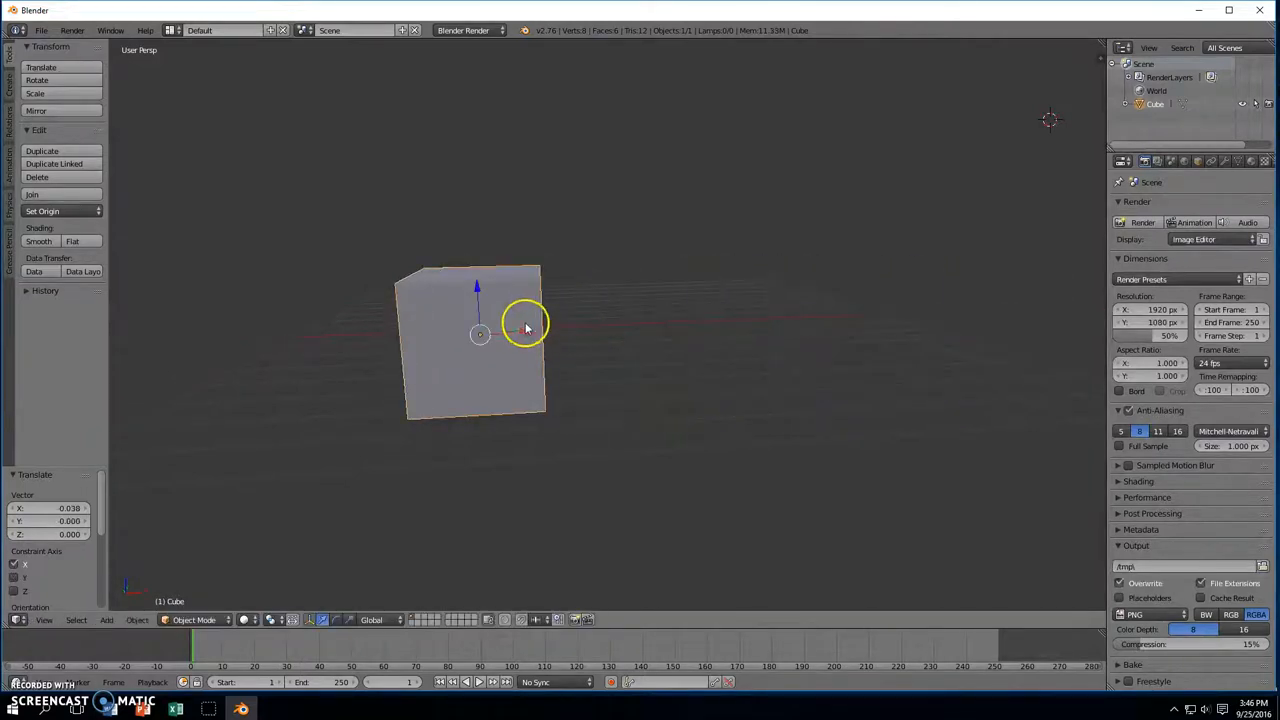
# - Move the cube freely by about 1.60, 0.27, 2.18, and again by about -1.84, 5.80, -0.03 in X, Y, Z
pyautogui.moveTo(510, 300); pyautogui.dragTo(604, 162, button='right')
pyautogui.moveTo(604, 162); pyautogui.dragTo(566, 257, button='middle')
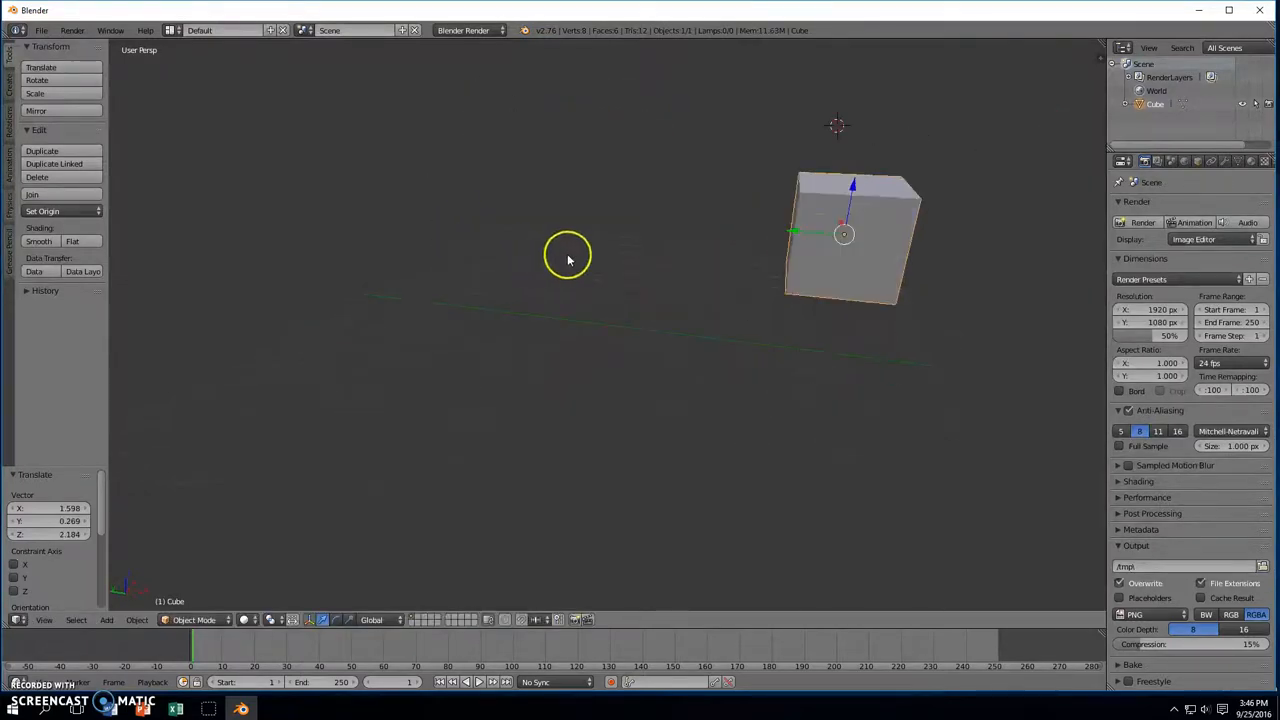
pyautogui.moveTo(894, 209); pyautogui.dragTo(591, 214, button='right')
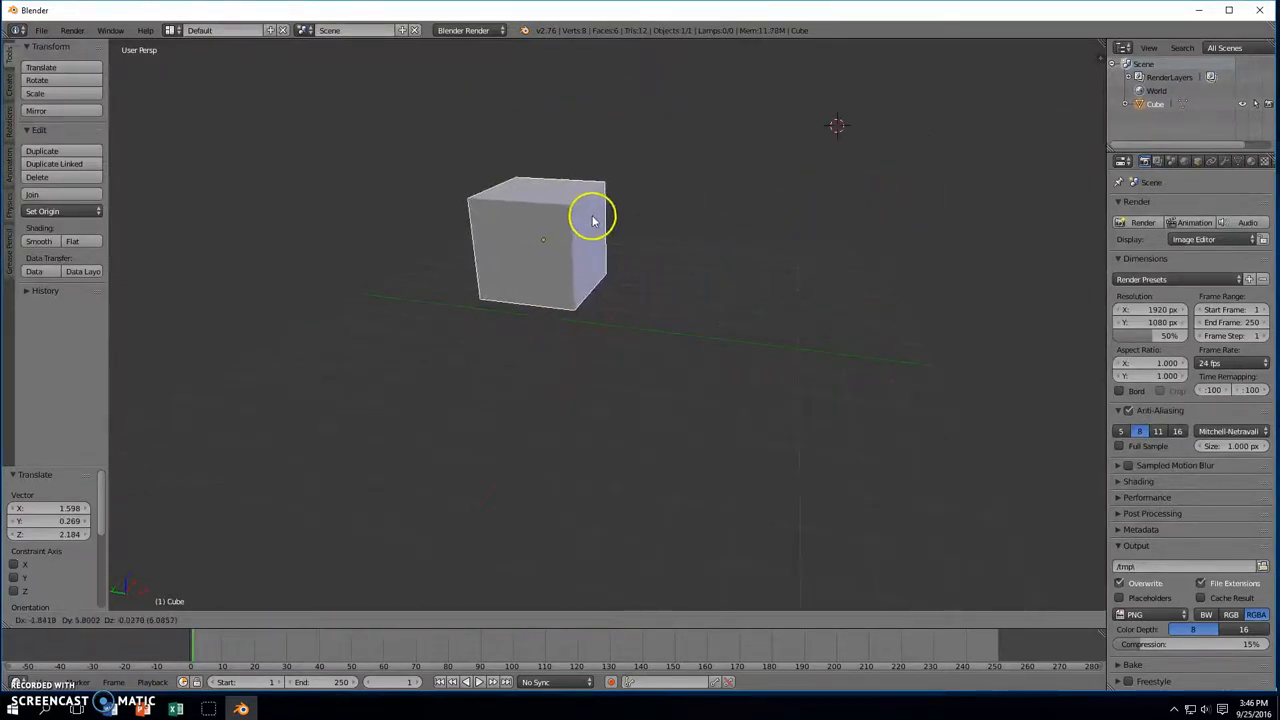
# - Use Grab to move the cube by about 2.31 in X and 1.74 in Y
pyautogui.moveTo(743, 220); pyautogui.dragTo(871, 217, button='middle')
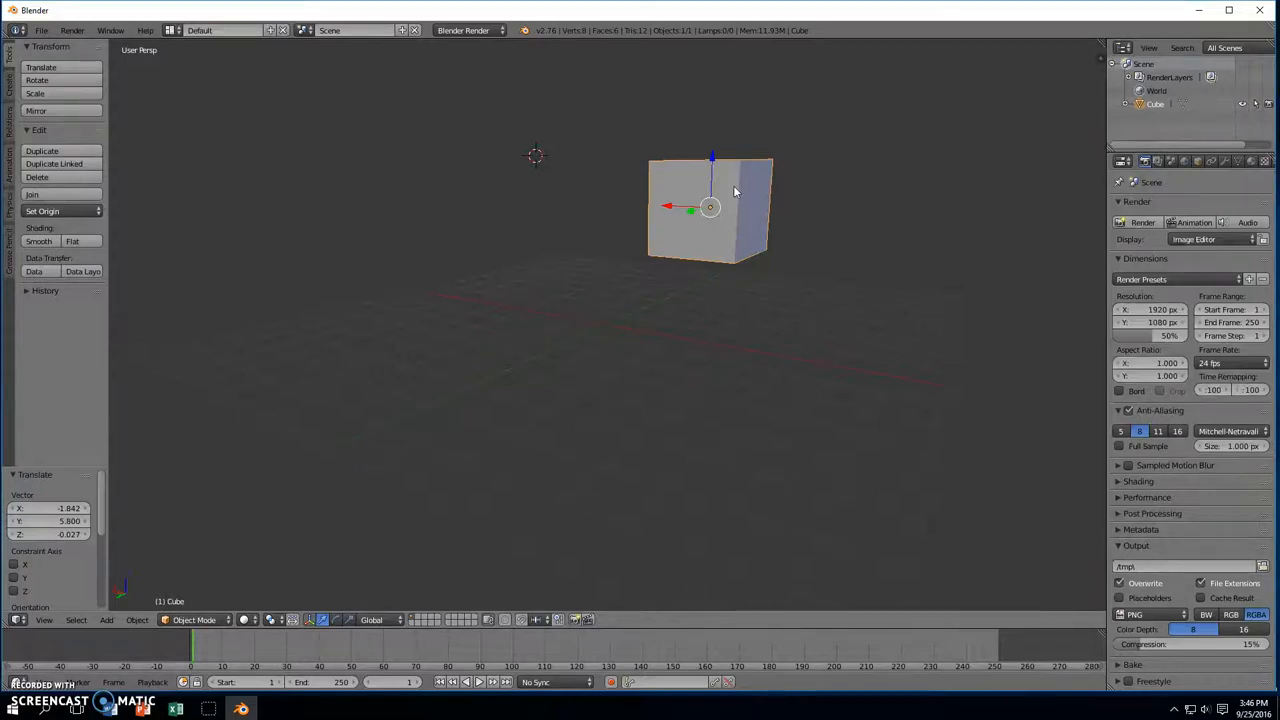
pyautogui.press('g')
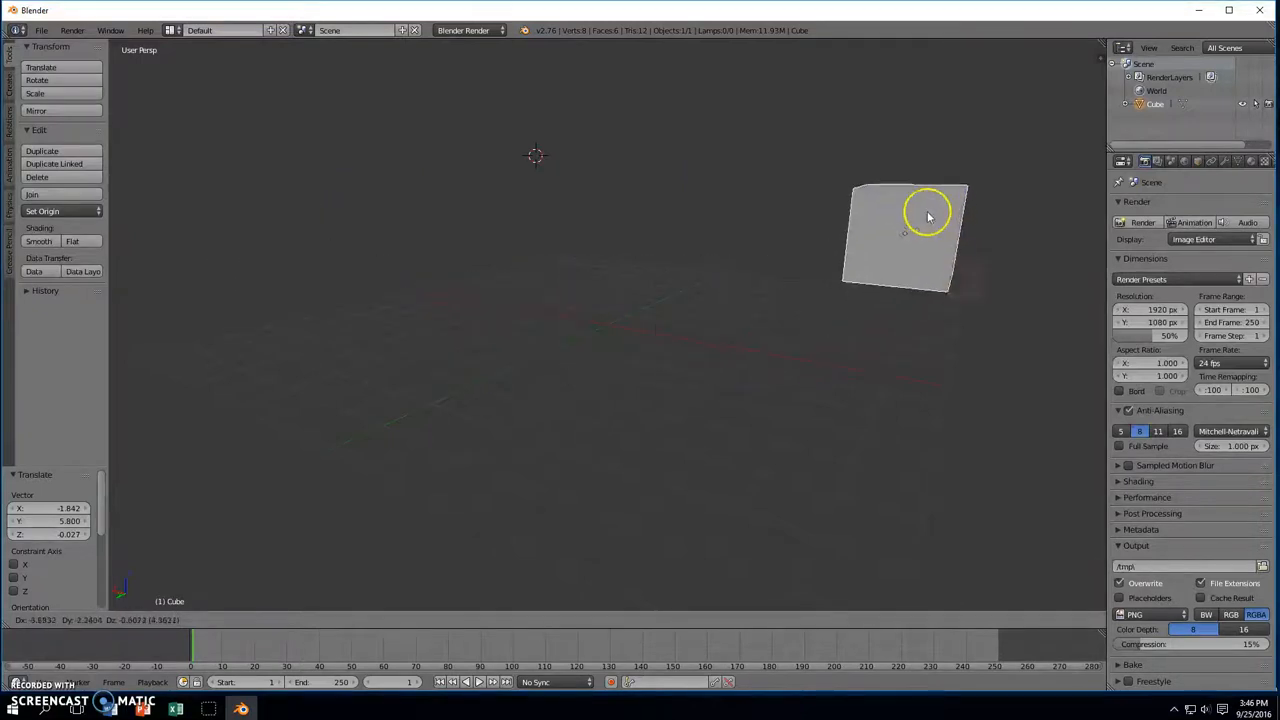
pyautogui.click(605, 219)
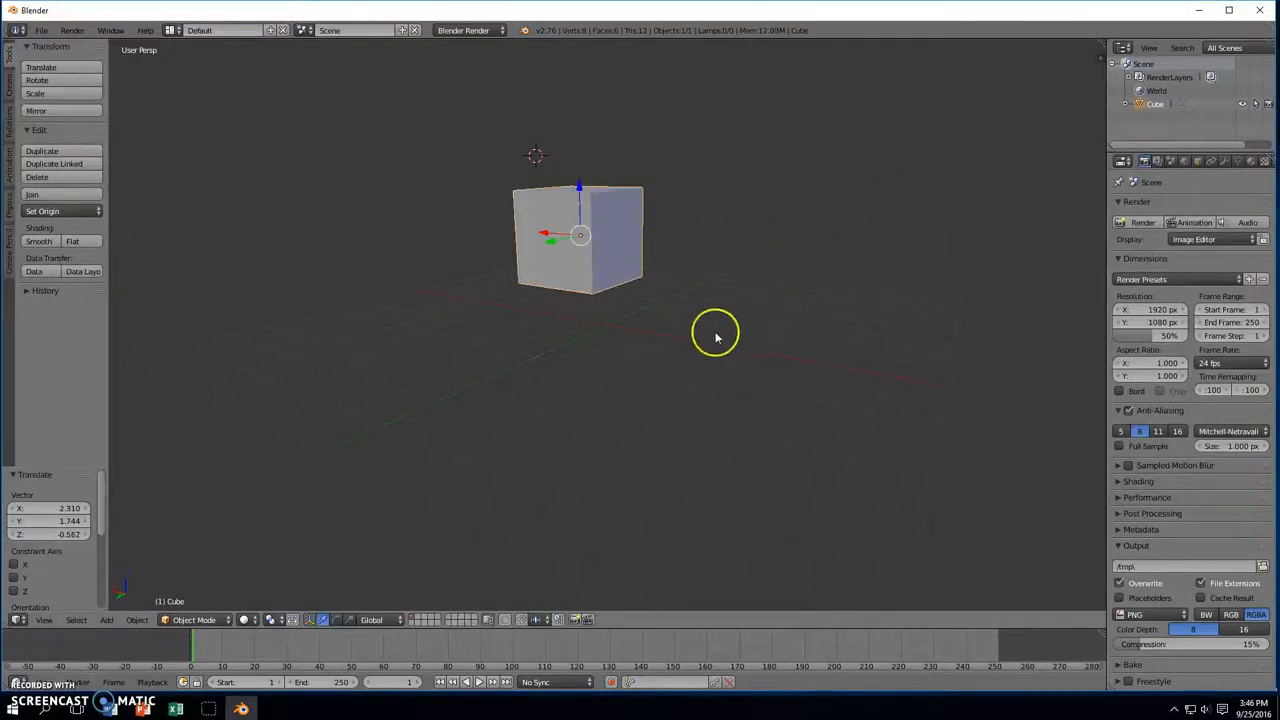
# - Move the cube along separate axes with its transform arrows, finishing with about 4.95 along X
pyautogui.moveTo(606, 363); pyautogui.dragTo(580, 387, button='middle')
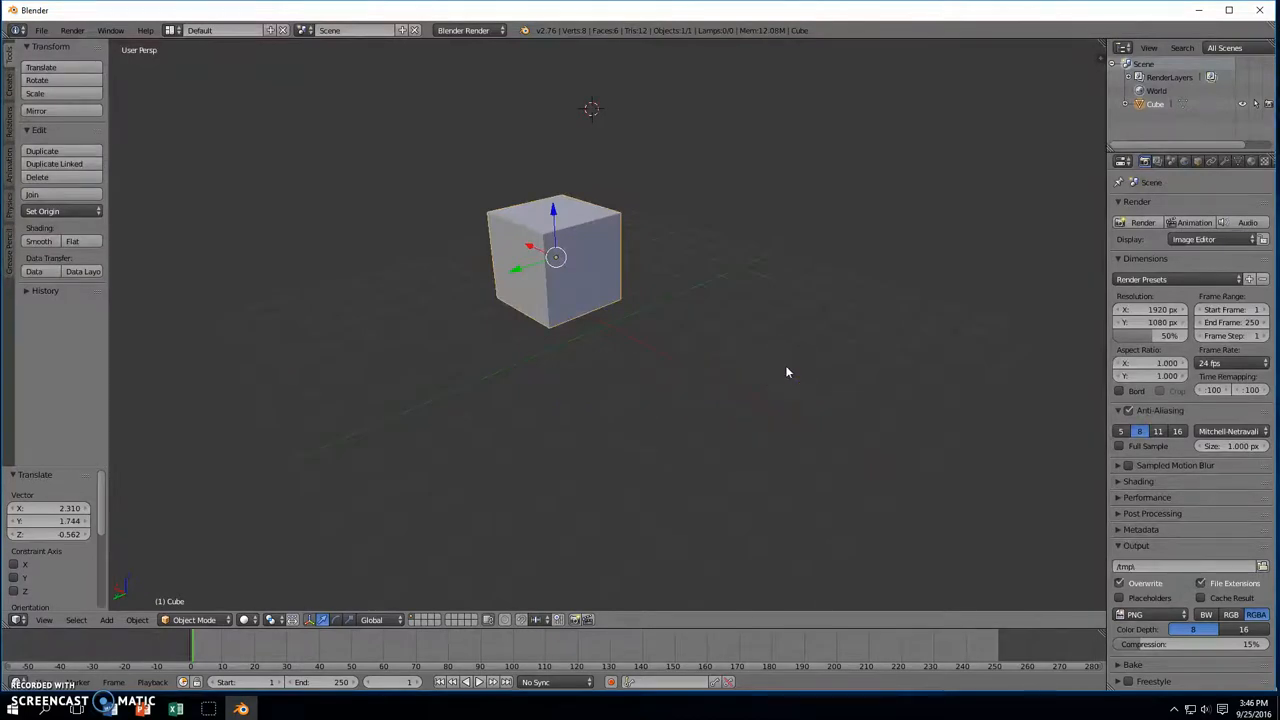
pyautogui.moveTo(609, 374); pyautogui.dragTo(808, 371, button='middle')
pyautogui.moveTo(700, 180); pyautogui.dragTo(700, 129)
pyautogui.moveTo(749, 166); pyautogui.dragTo(790, 190)
pyautogui.moveTo(846, 220); pyautogui.dragTo(662, 222, button='middle')
pyautogui.moveTo(674, 226); pyautogui.dragTo(409, 266)
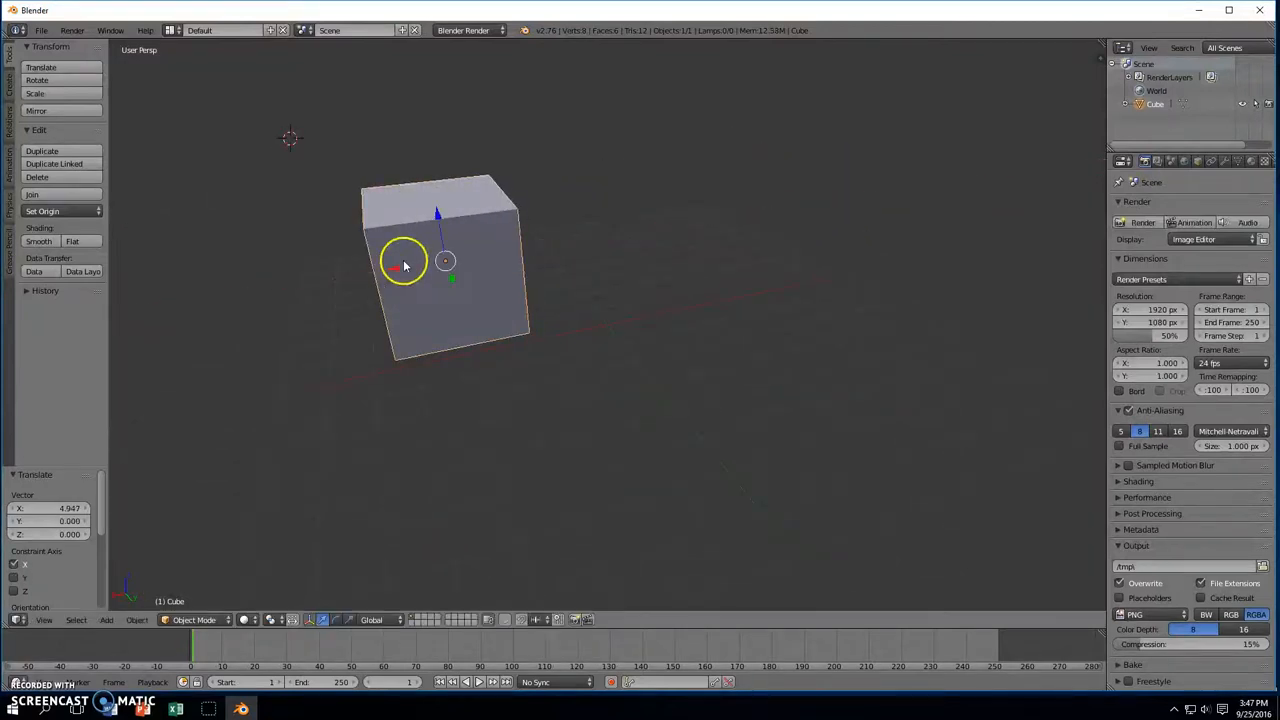
# - Move the cube freely back to the middle of the grid, by about -4.81, -3.31, -2.94 in X, Y, Z
pyautogui.moveTo(534, 366); pyautogui.dragTo(418, 360, button='middle')
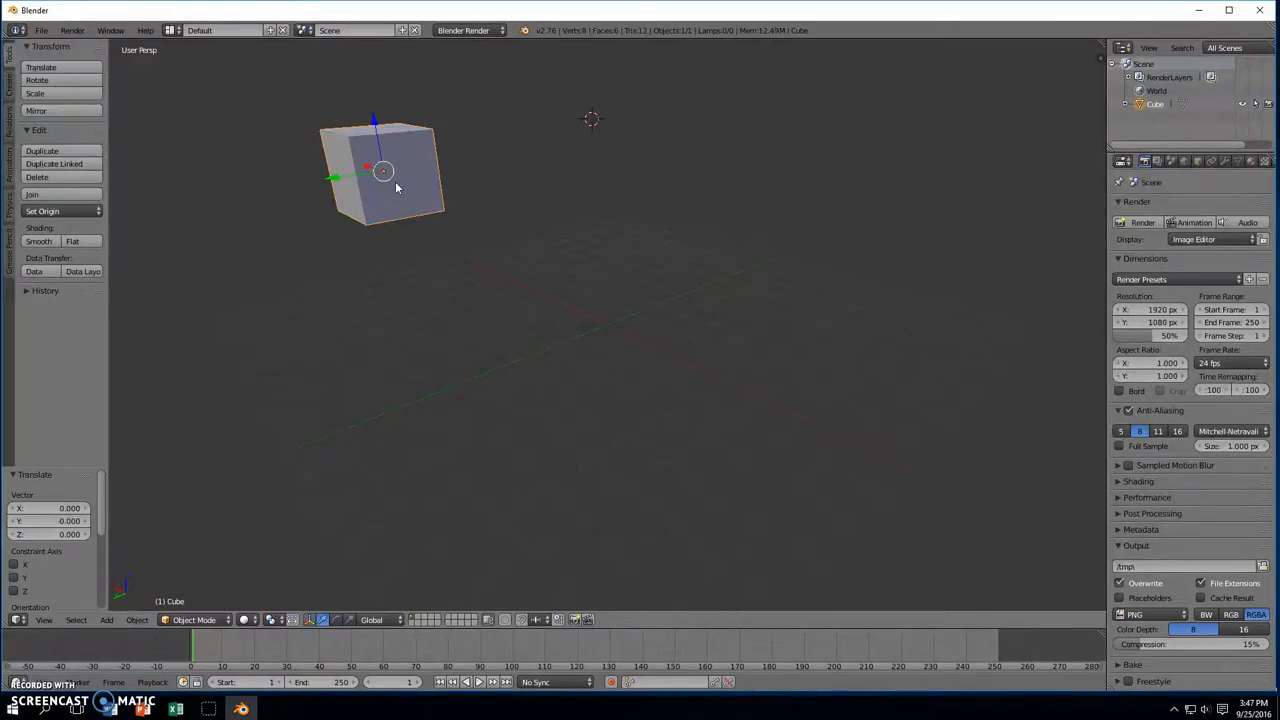
pyautogui.moveTo(396, 188); pyautogui.dragTo(621, 306, button='right')
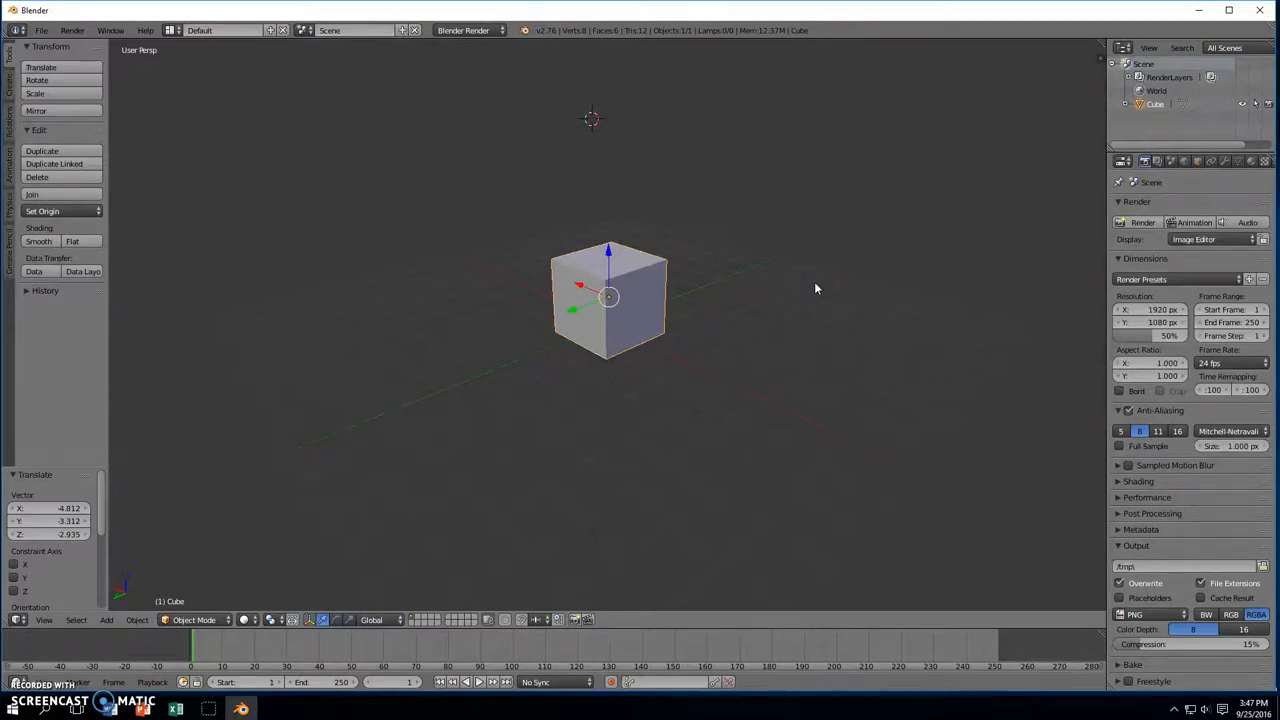
# - Examine the cube from several angles and distances by orbiting and zooming the view
pyautogui.moveTo(429, 251); pyautogui.dragTo(597, 277, button='middle')
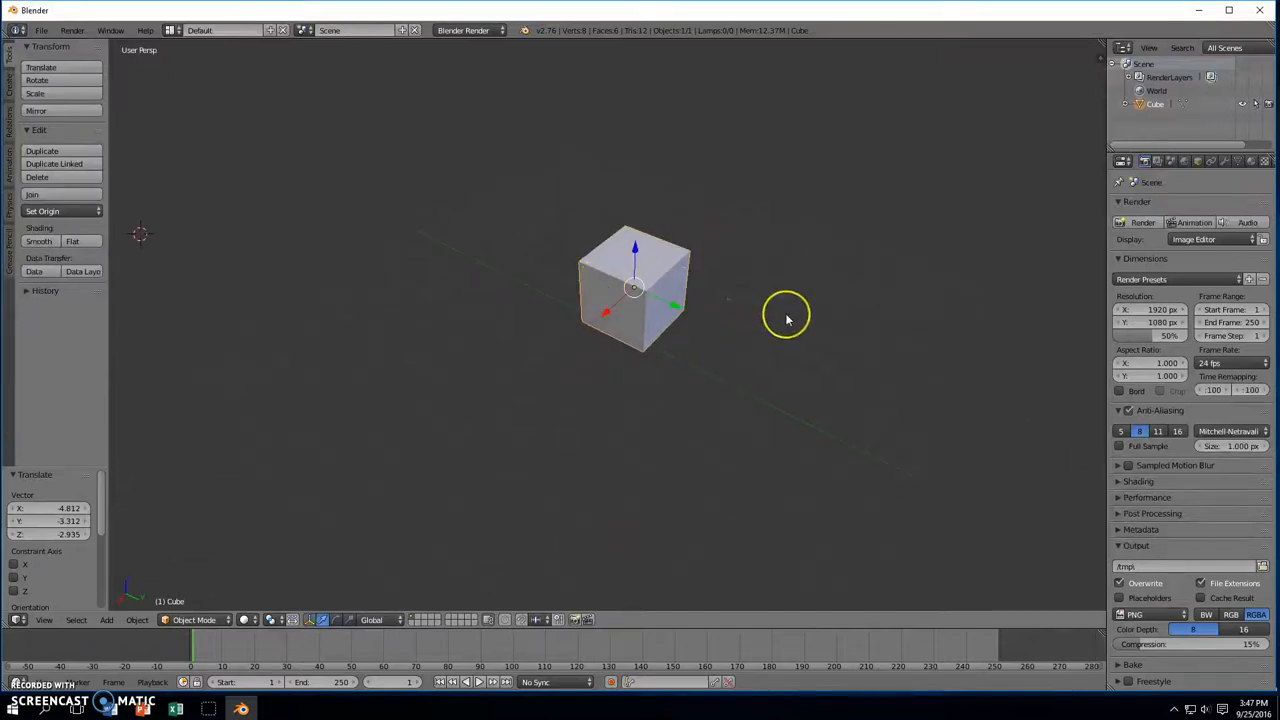
pyautogui.scroll(4, 786, 314)
pyautogui.moveTo(813, 333); pyautogui.dragTo(915, 287, button='middle')
pyautogui.scroll(-2, 915, 287)
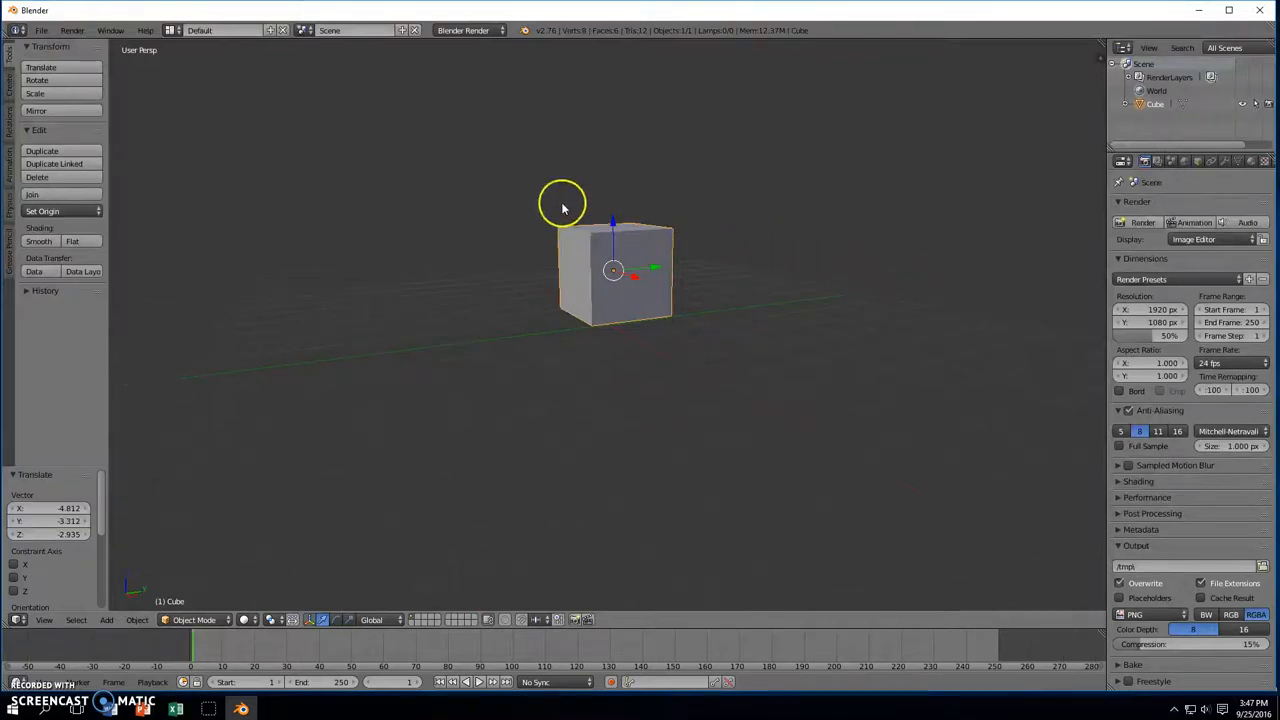
pyautogui.scroll(-4, 708, 289)
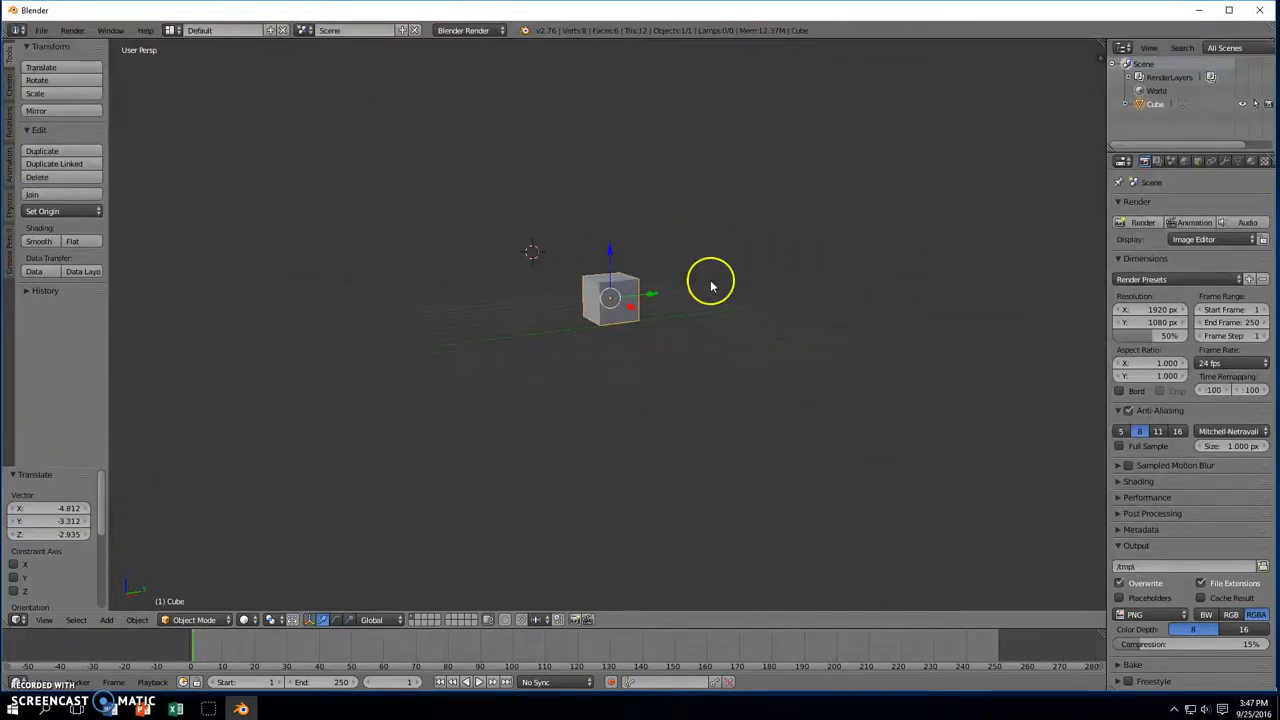
pyautogui.scroll(6, 710, 285)
pyautogui.scroll(-3, 810, 213)
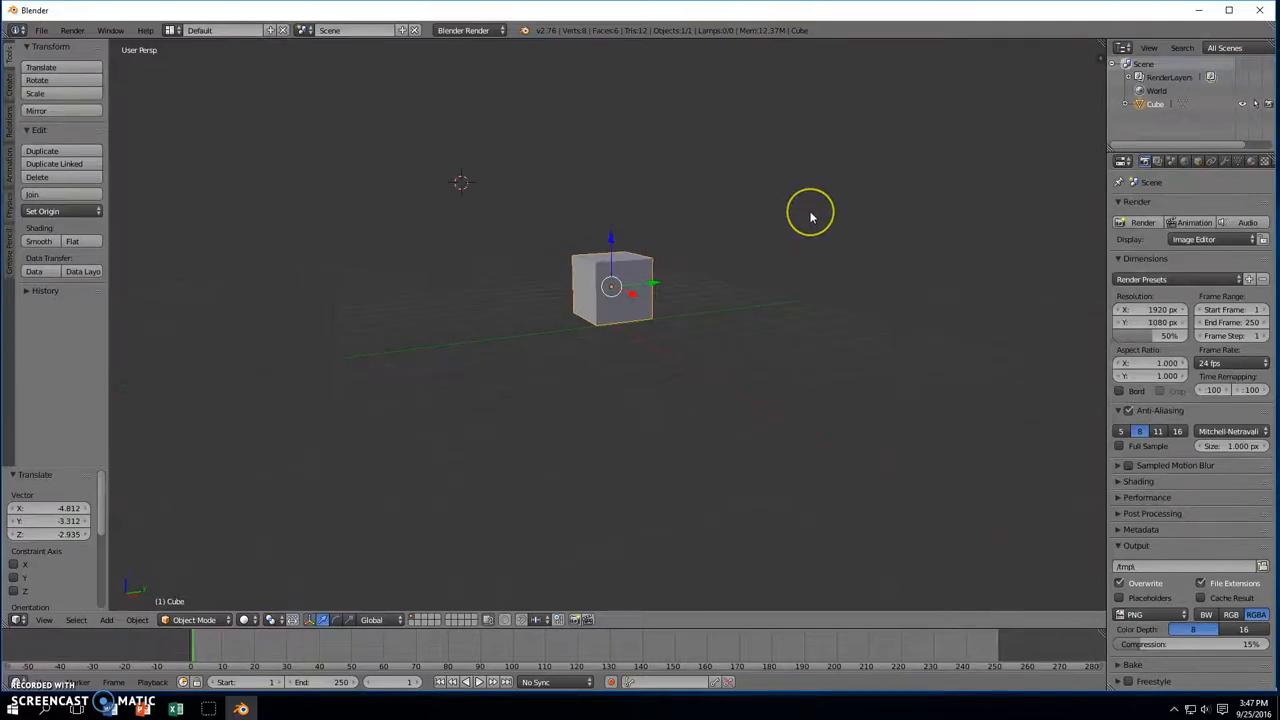
pyautogui.moveTo(811, 217); pyautogui.dragTo(694, 266, button='middle')
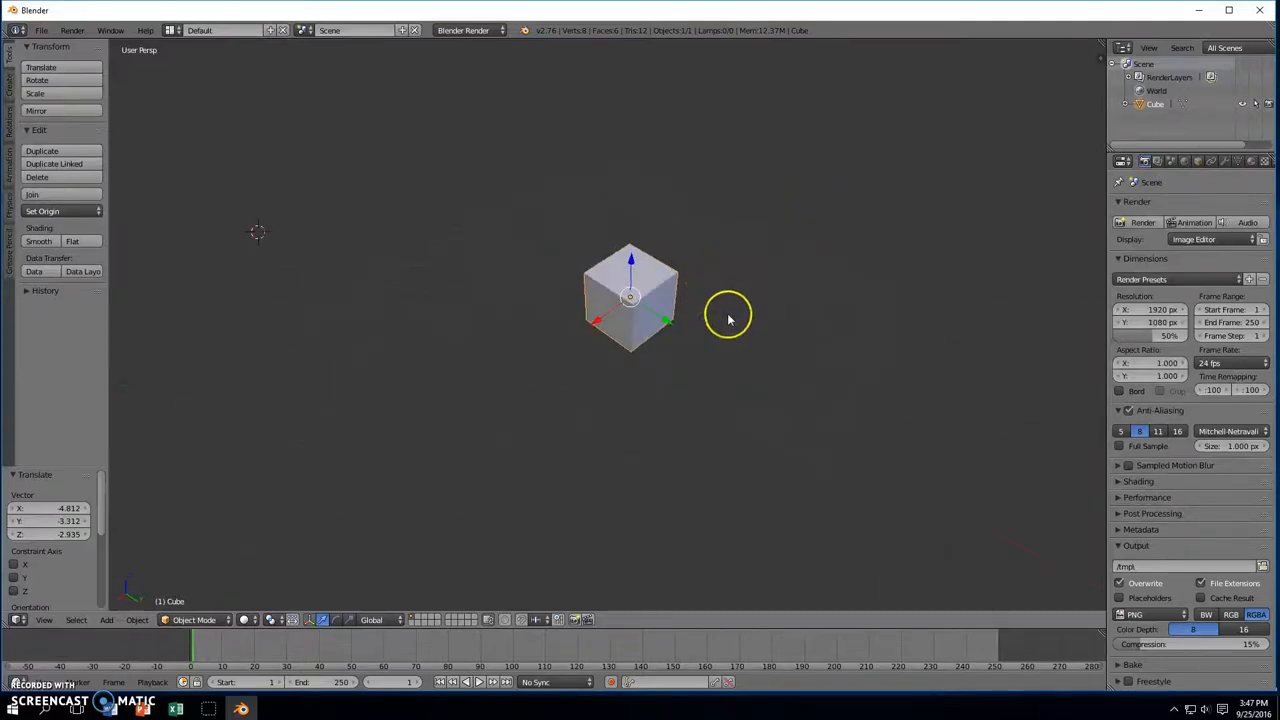
pyautogui.scroll(2, 728, 320)
pyautogui.scroll(2, 728, 320)
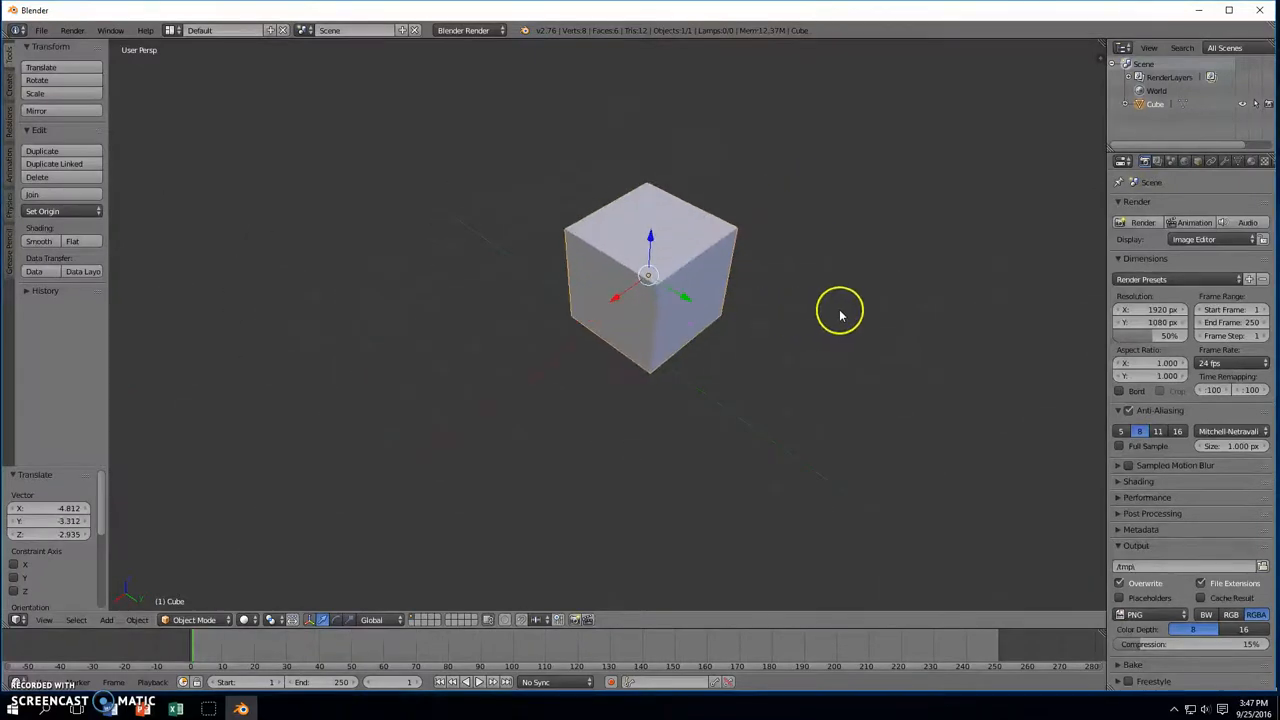
pyautogui.moveTo(836, 316); pyautogui.dragTo(748, 329, button='middle')
pyautogui.scroll(5, 747, 328)
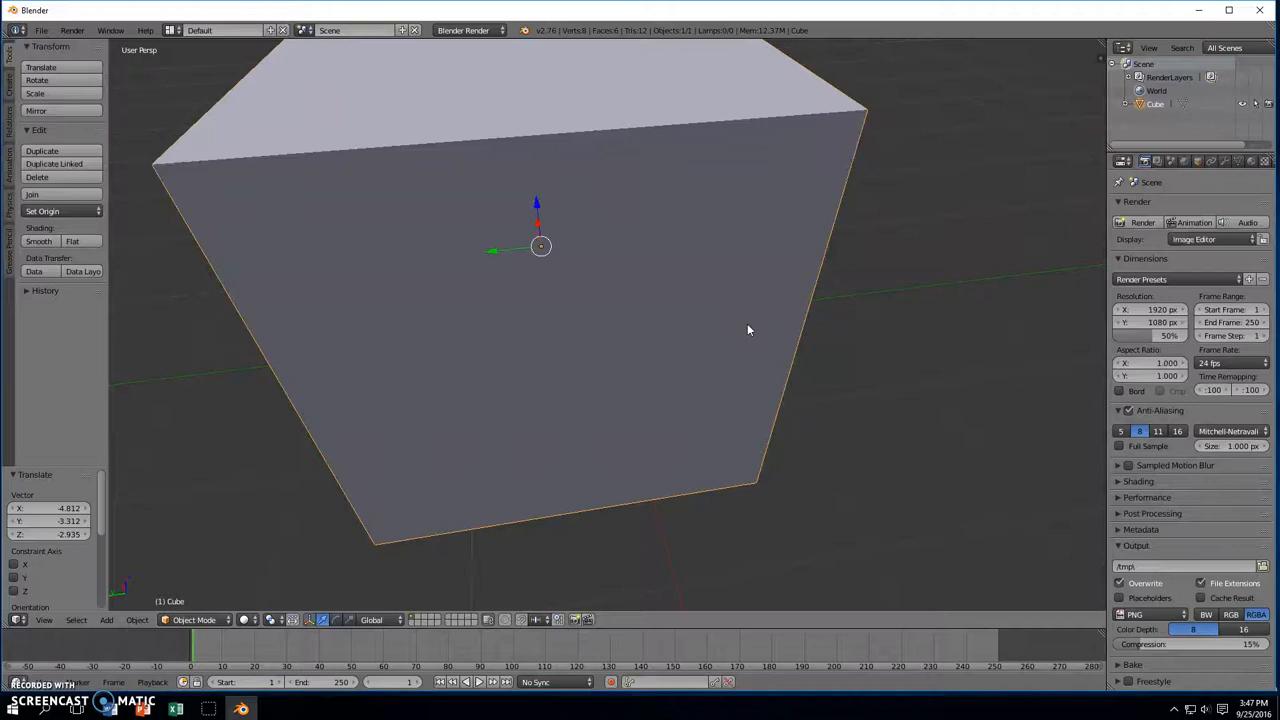
pyautogui.scroll(-10, 748, 330)
pyautogui.scroll(-3, 747, 330)
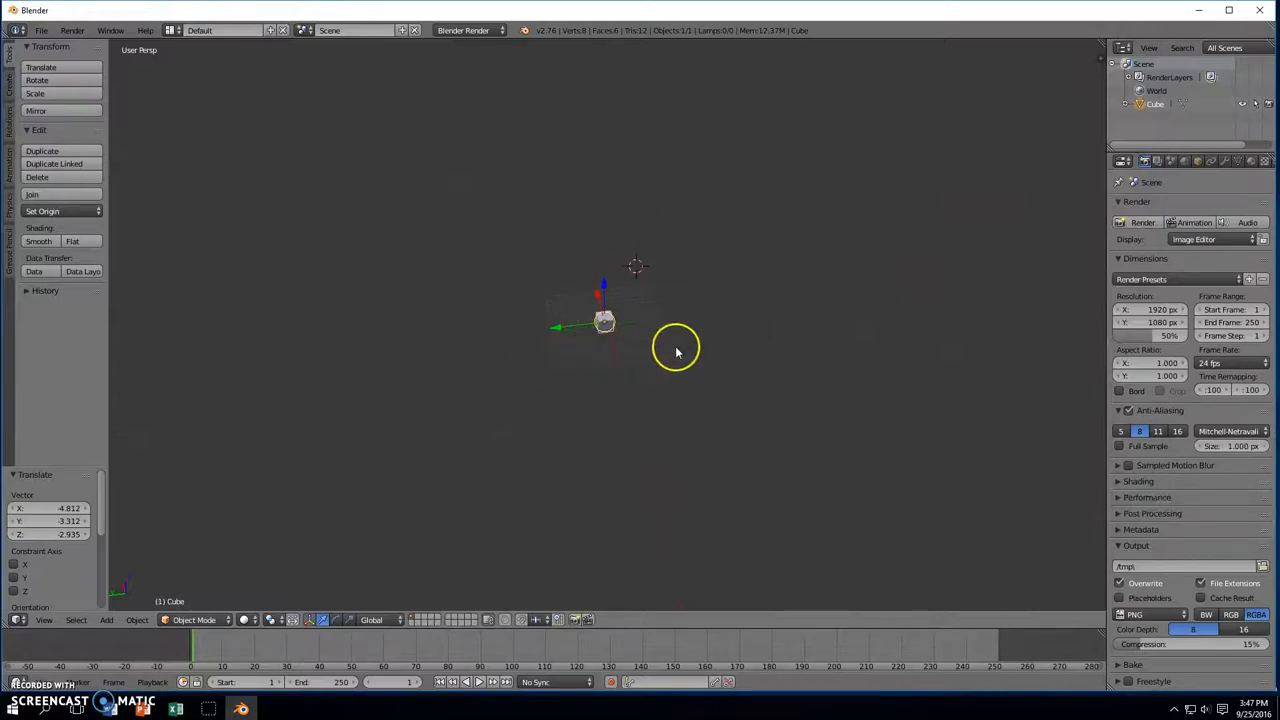
pyautogui.scroll(6, 684, 350)
pyautogui.moveTo(684, 352); pyautogui.dragTo(777, 331, button='middle')
pyautogui.scroll(4, 777, 331)
pyautogui.scroll(-4, 777, 332)
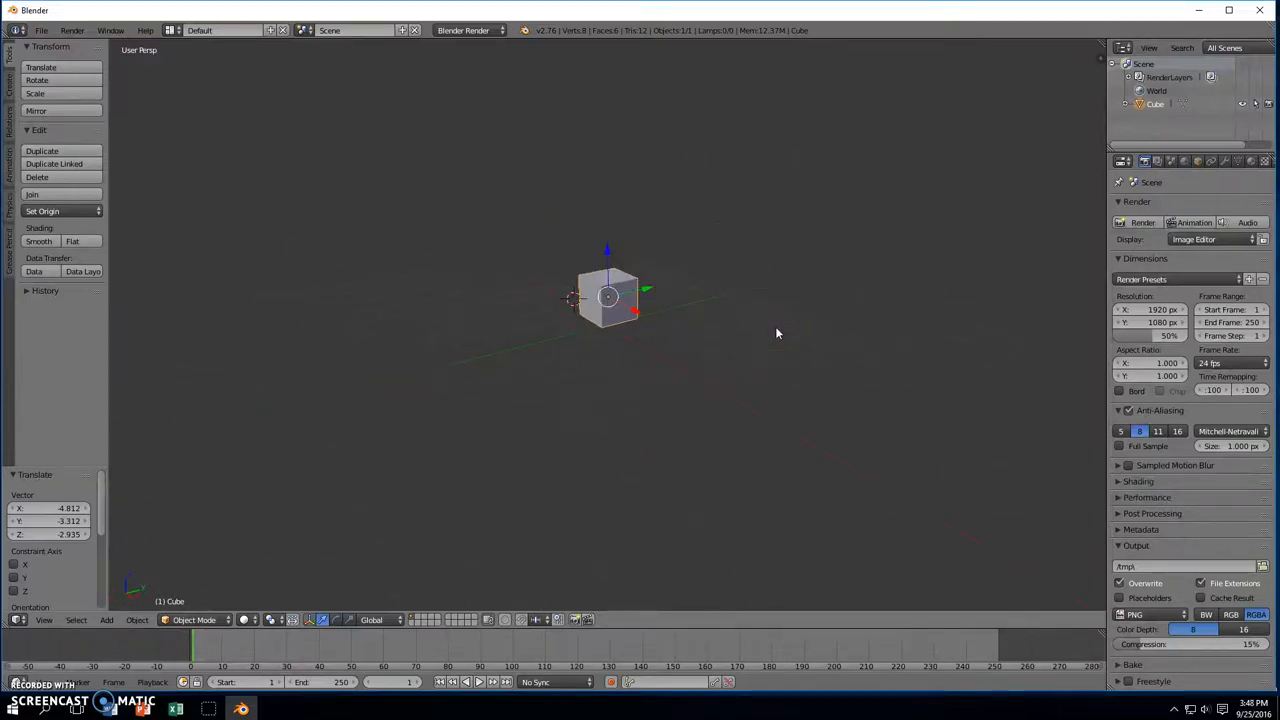
pyautogui.moveTo(775, 333); pyautogui.dragTo(699, 343, button='middle')
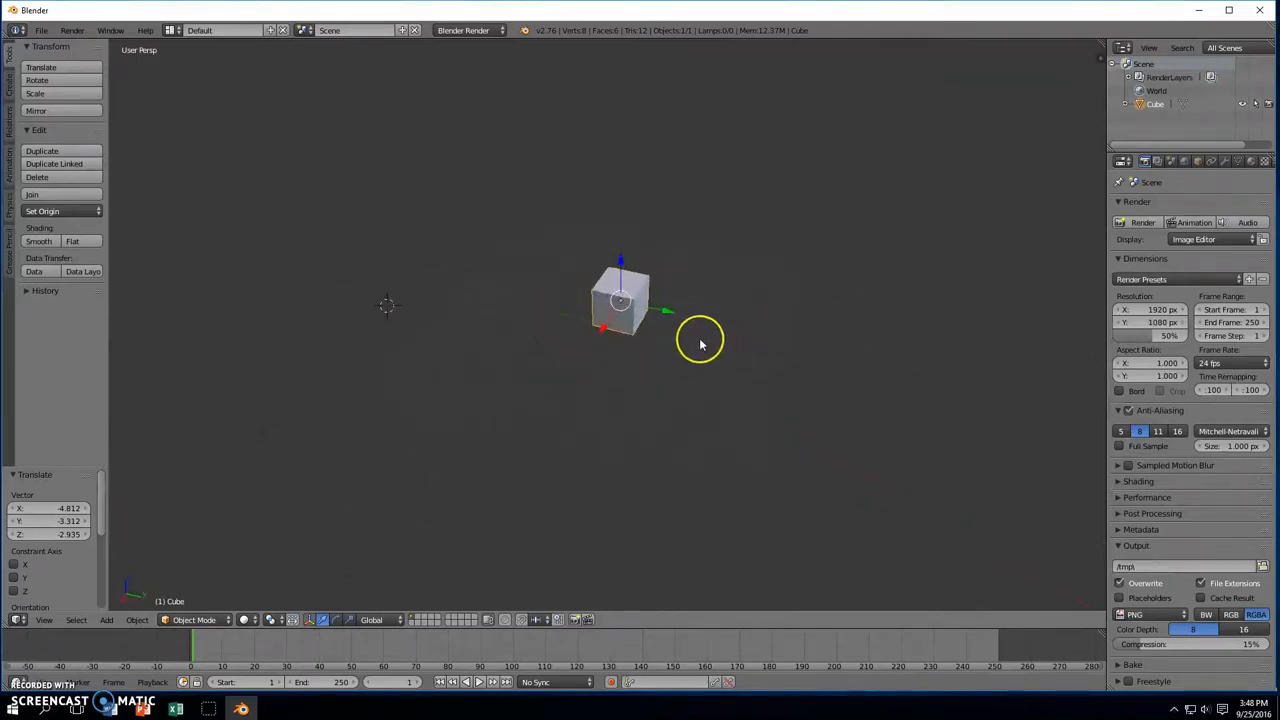
# - Place the 3D cursor in the empty space beside the cube
pyautogui.moveTo(823, 274); pyautogui.dragTo(757, 277, button='middle')
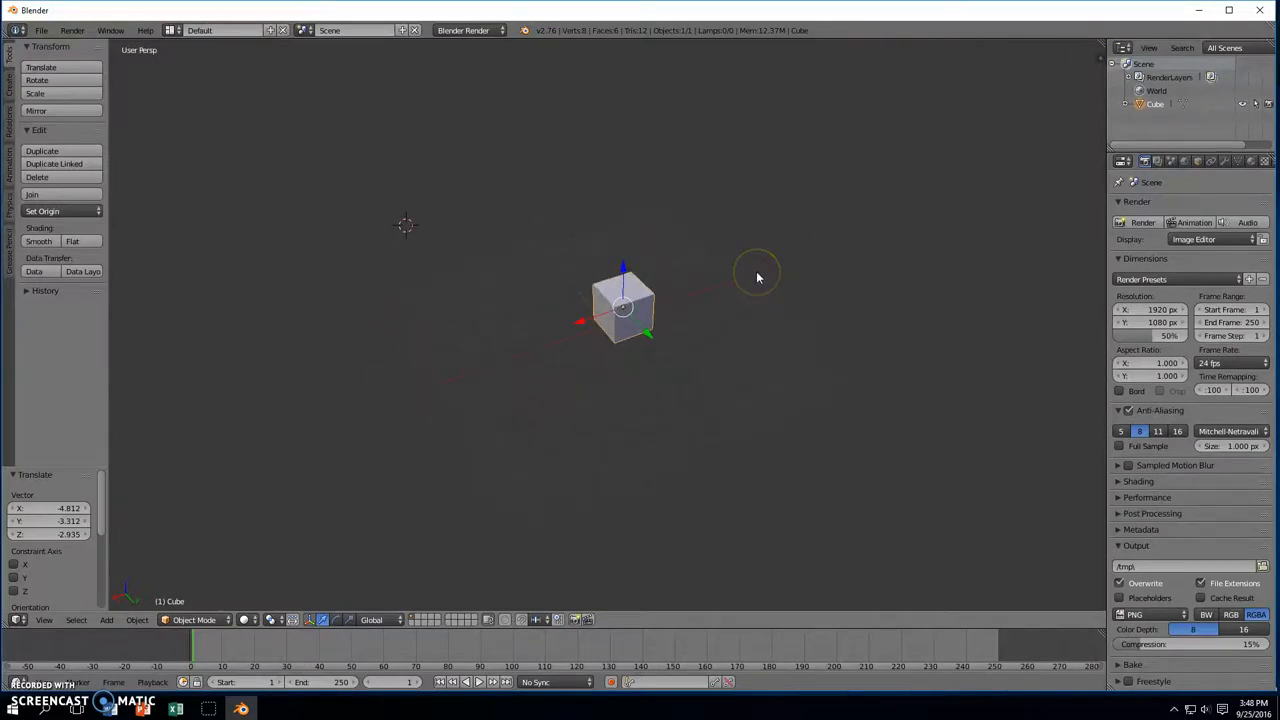
pyautogui.click(756, 274)
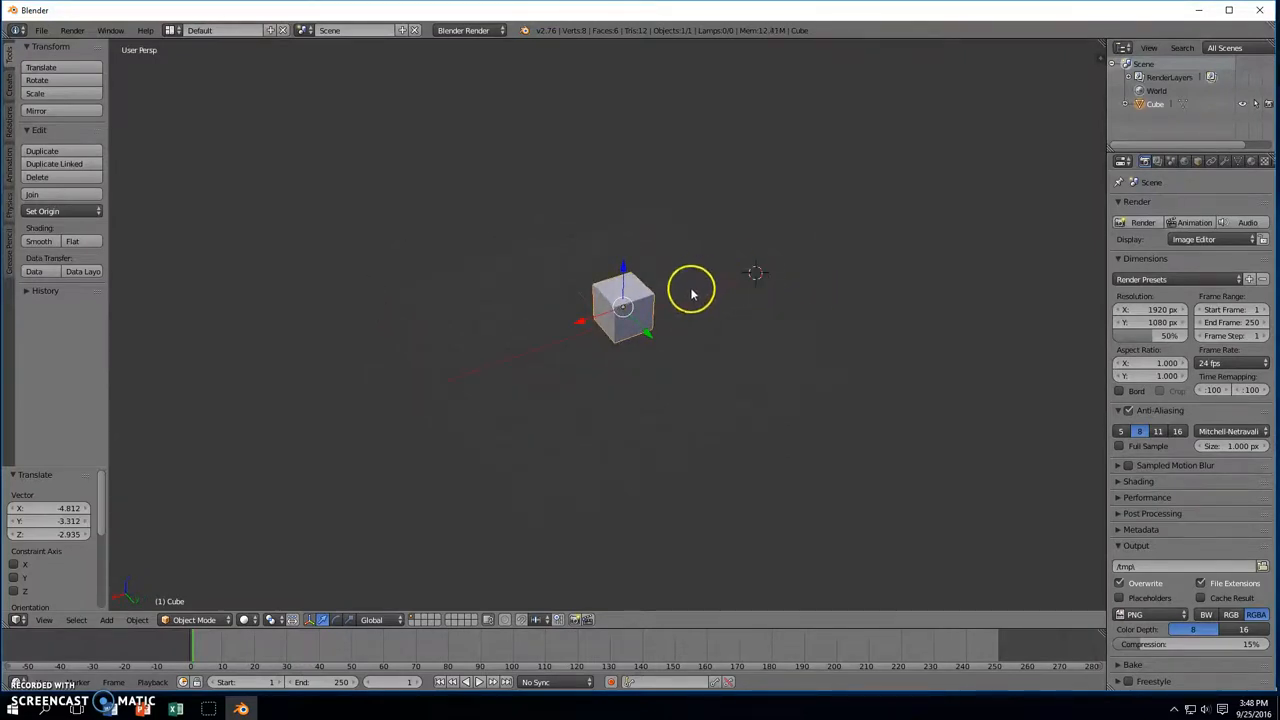
# - Scale the cube up uniformly by a factor of about 5.34
pyautogui.moveTo(480, 314); pyautogui.dragTo(630, 310, button='middle')
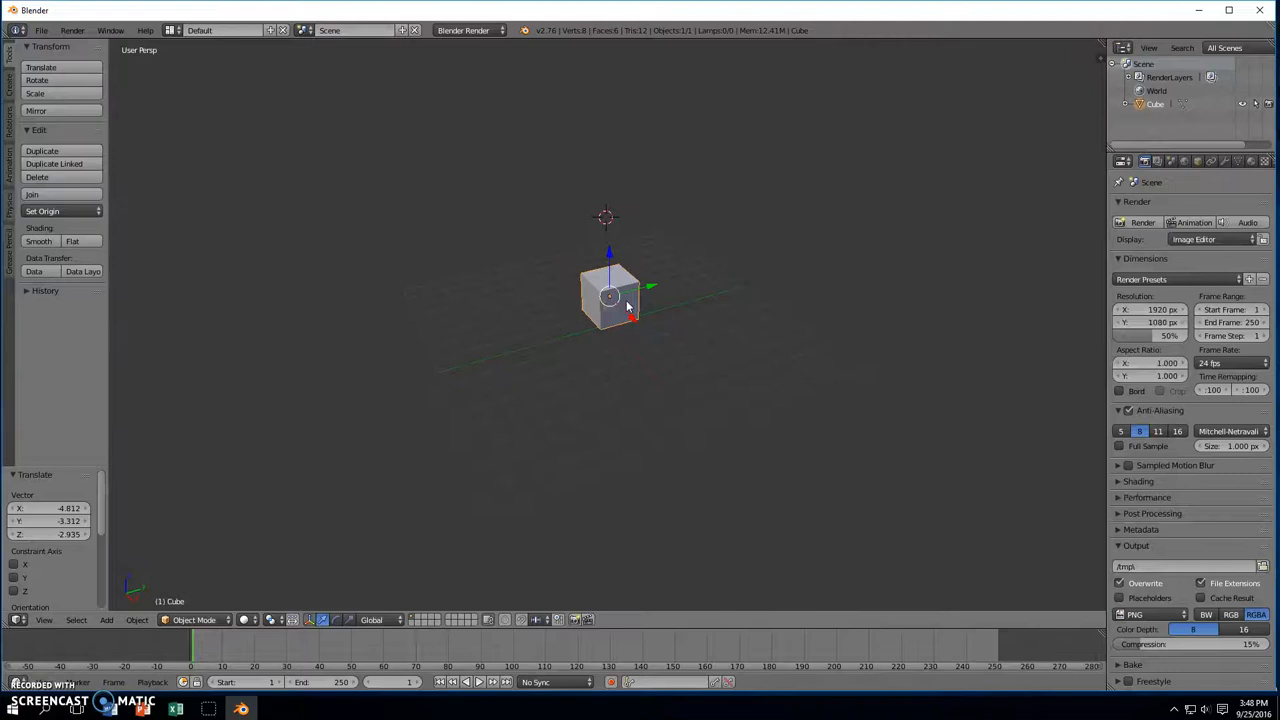
pyautogui.press('s')
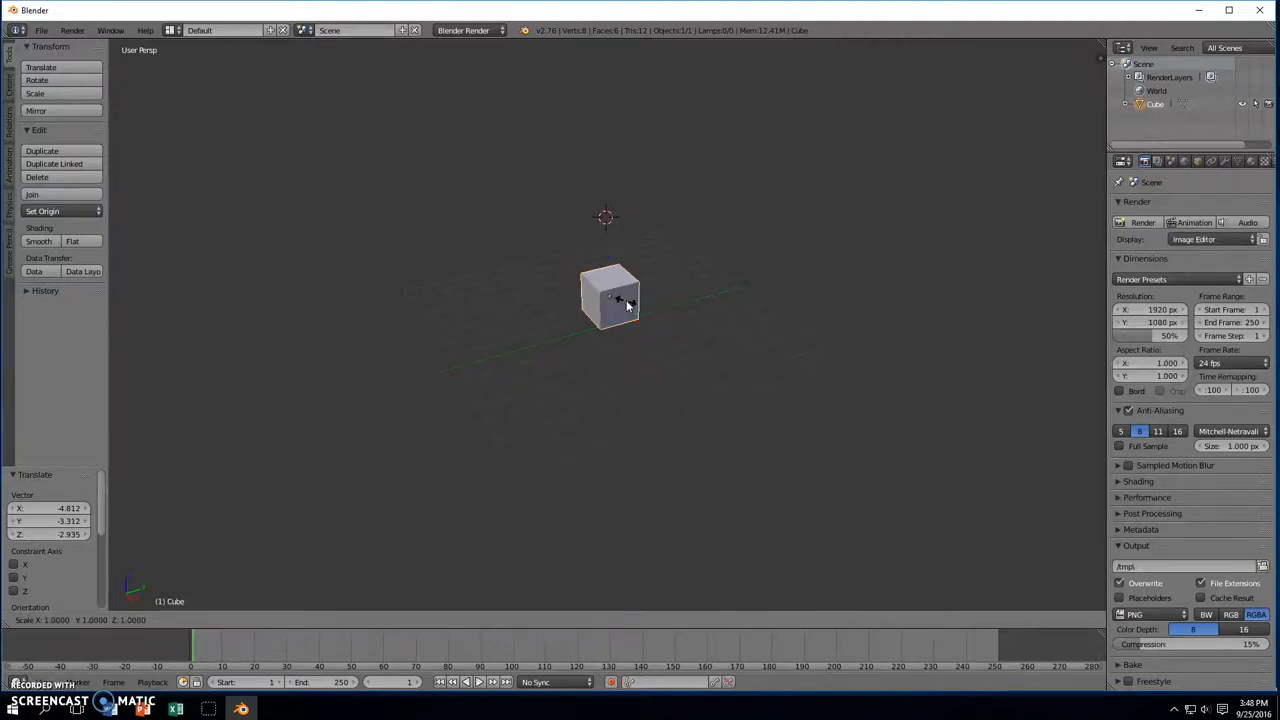
pyautogui.moveTo(626, 300); pyautogui.dragTo(689, 339)
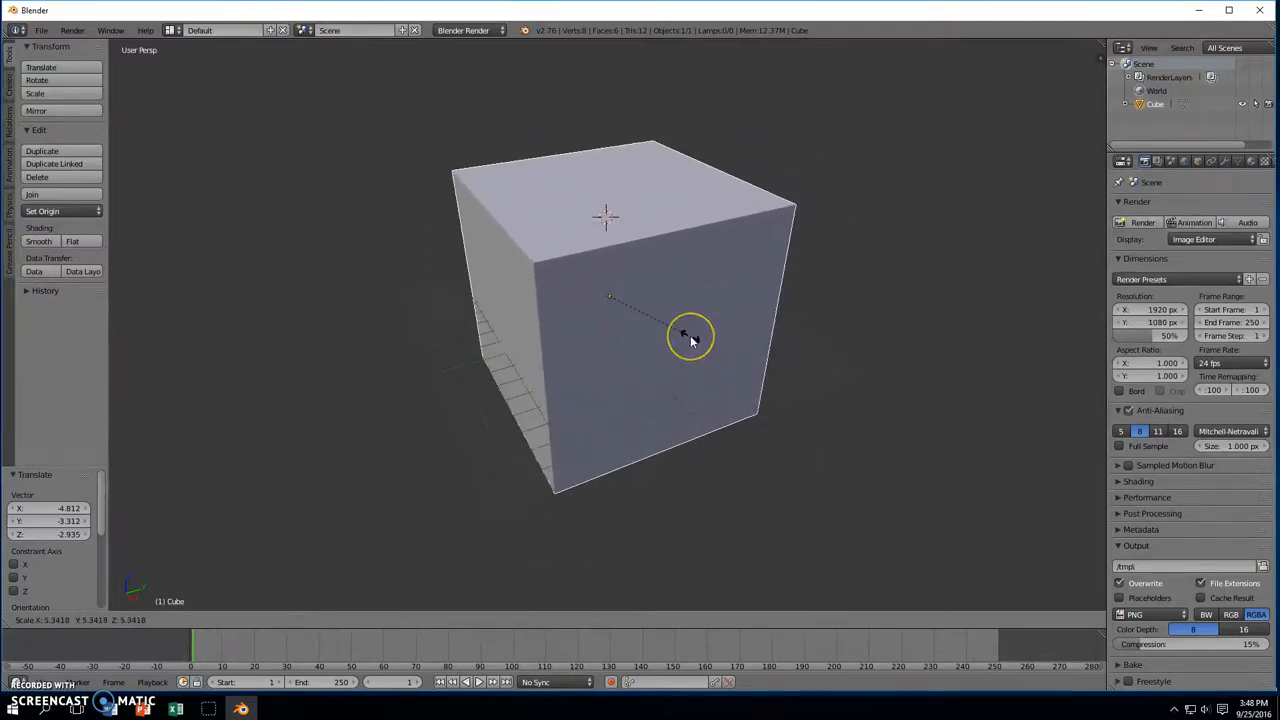
pyautogui.click(690, 341)
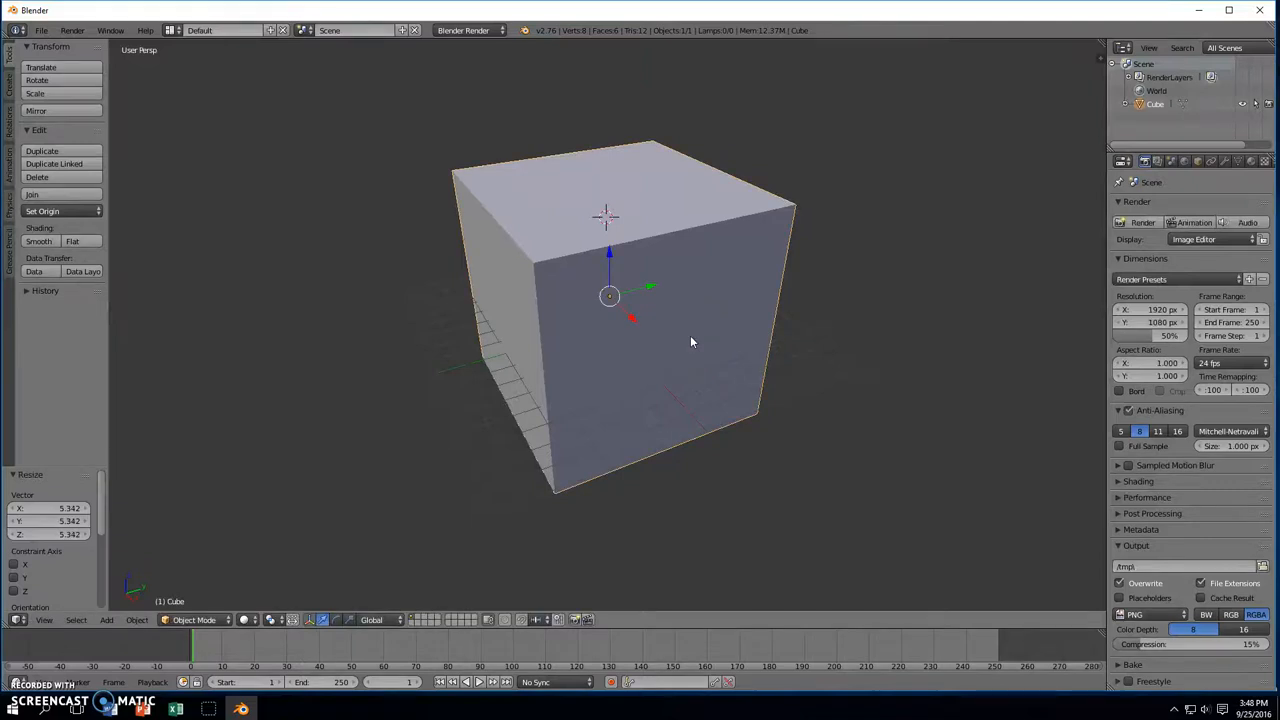
# - Inspect the enlarged cube from other sides and delete it from the scene
pyautogui.moveTo(646, 346); pyautogui.dragTo(683, 322, button='middle')
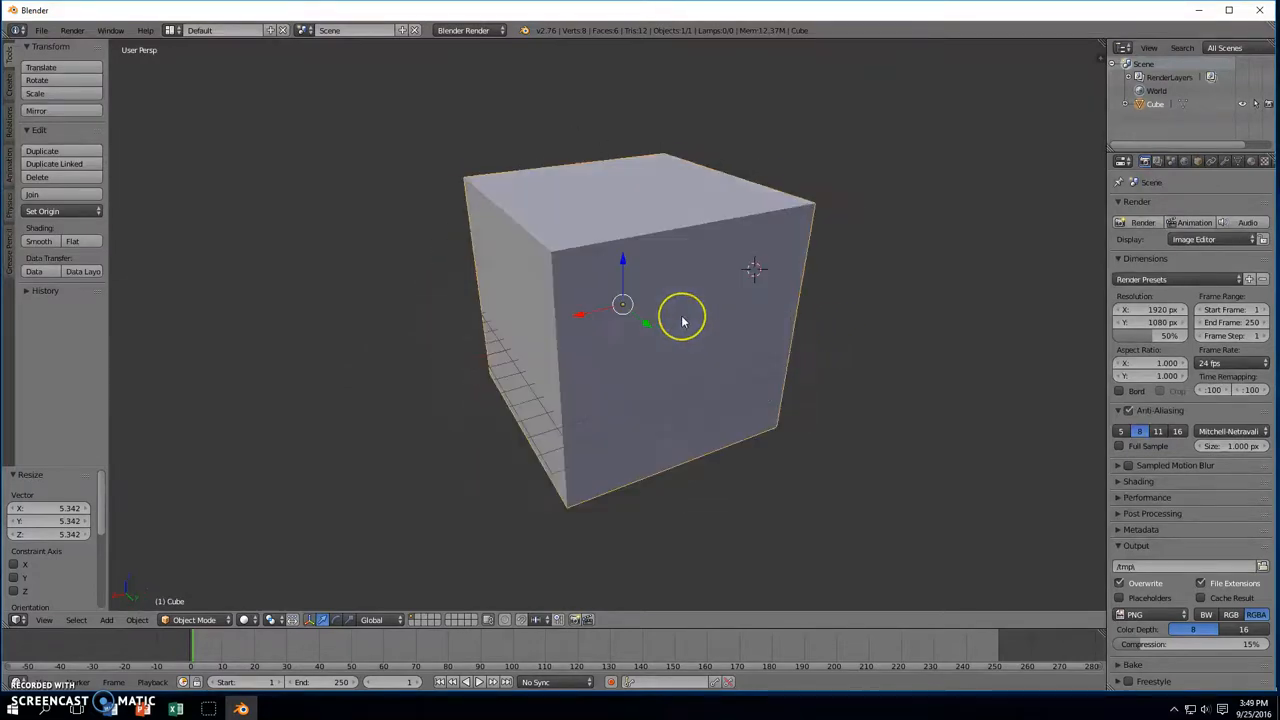
pyautogui.moveTo(826, 329); pyautogui.dragTo(591, 290, button='middle')
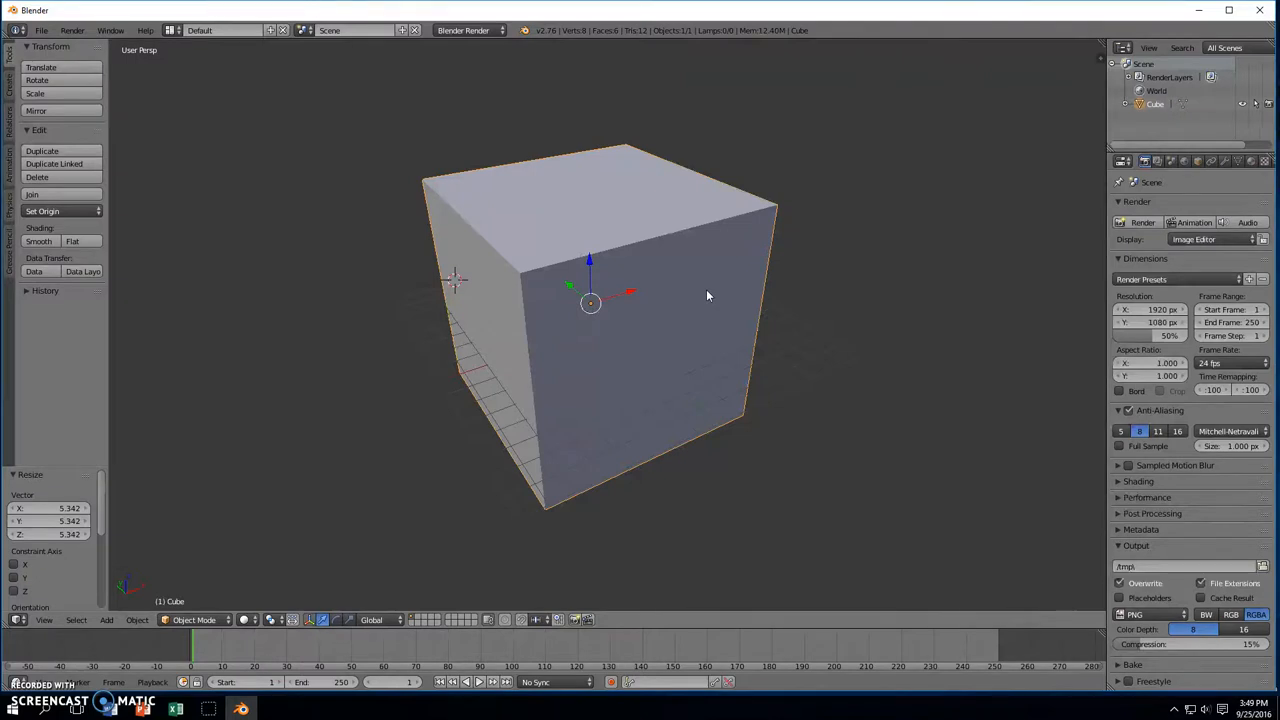
pyautogui.press('x')
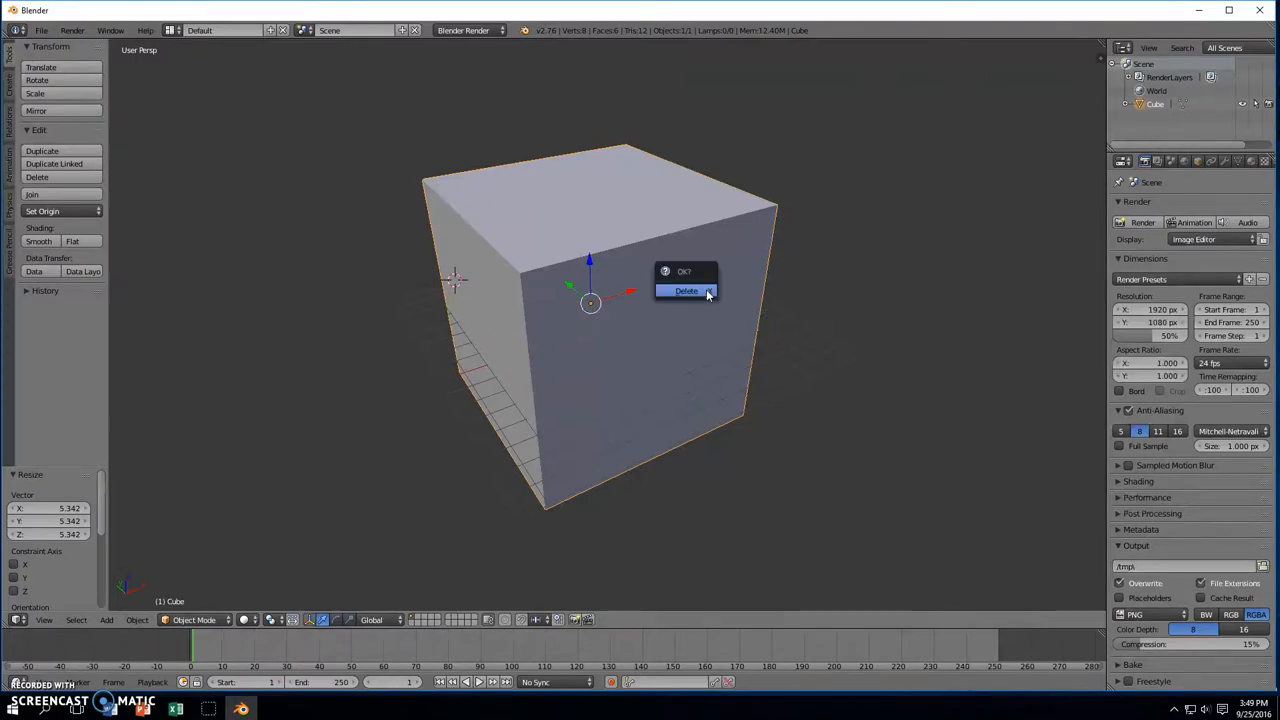
pyautogui.click(686, 291)
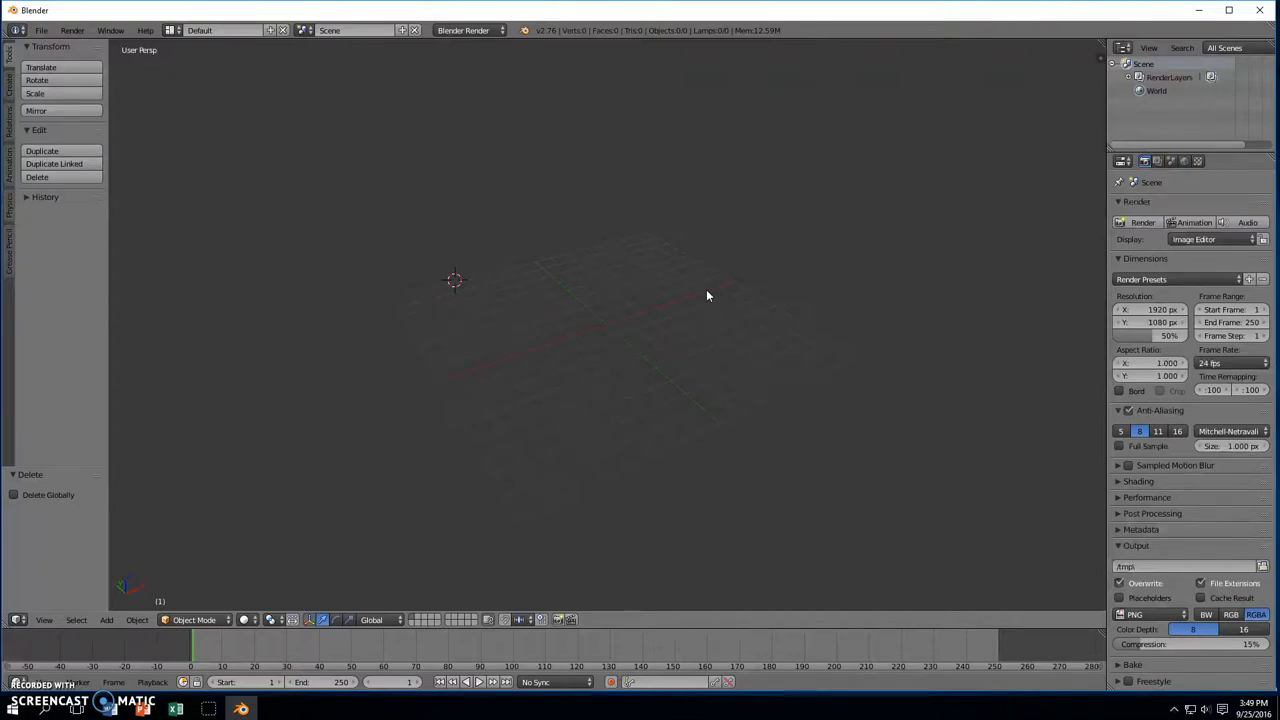
# - Add a new mesh cube at the 3D cursor
pyautogui.hotkey('shift', 'a')
pyautogui.moveTo(707, 294)
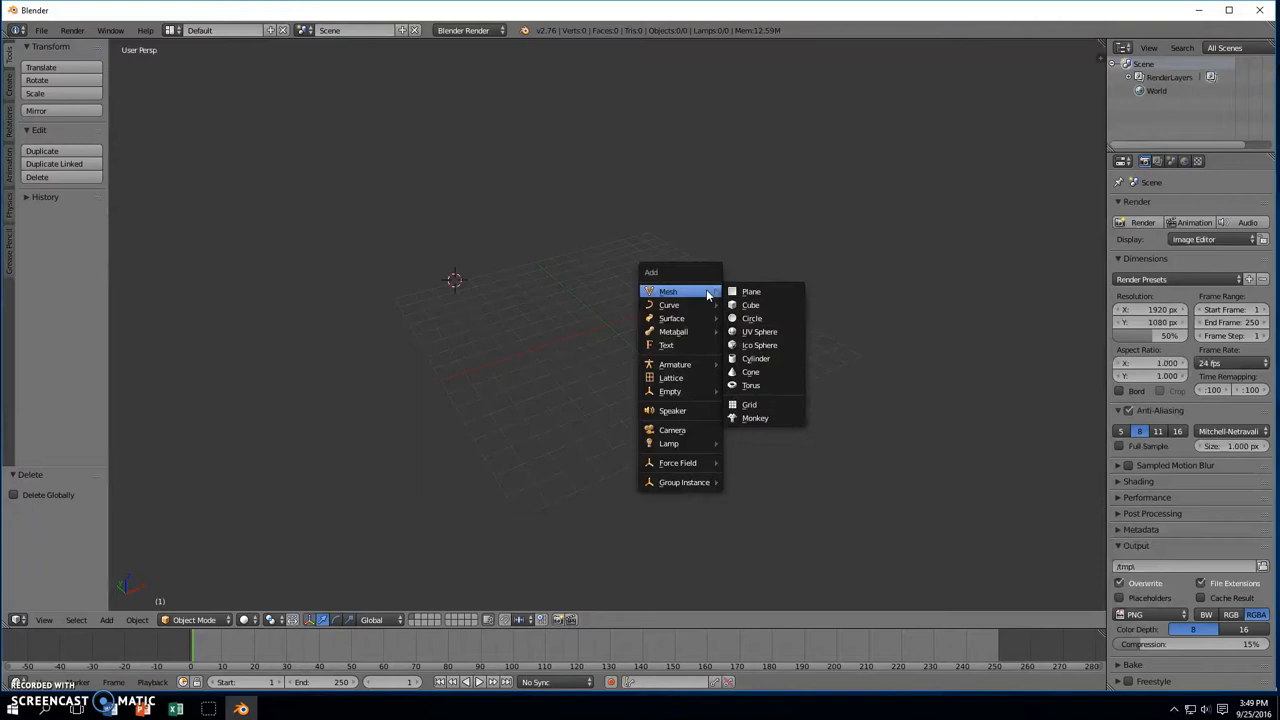
pyautogui.click(672, 290)
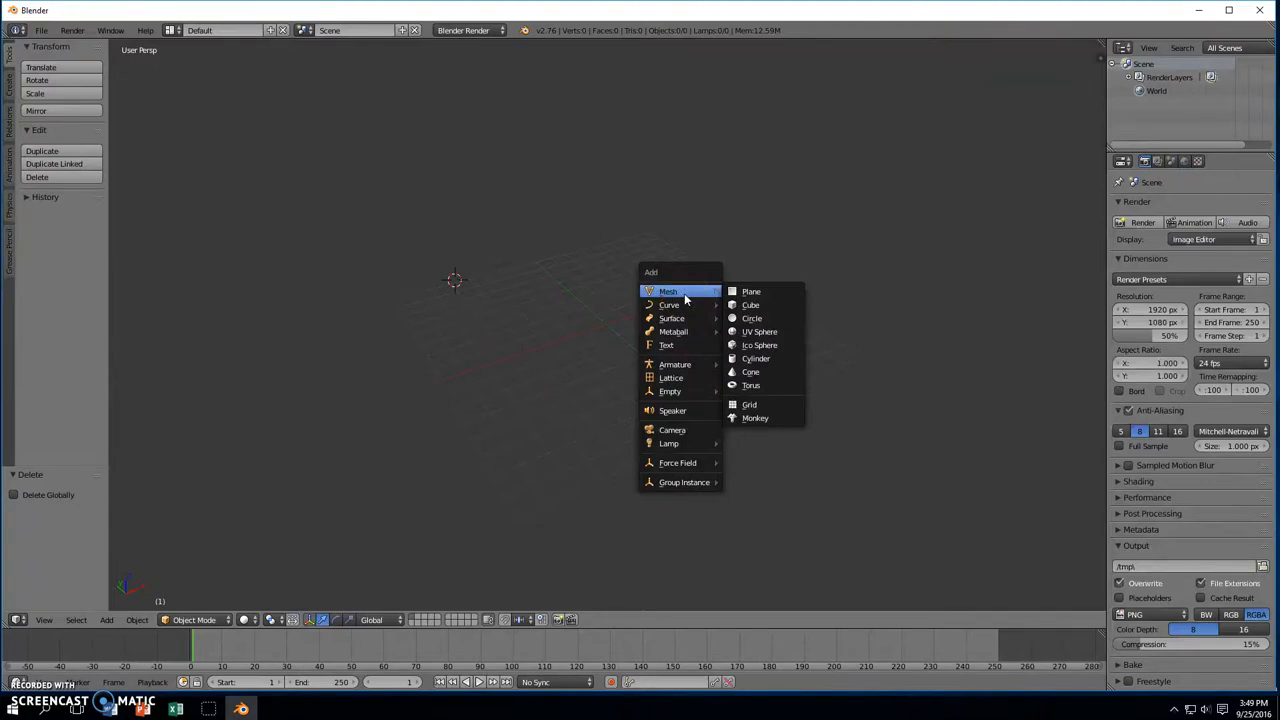
pyautogui.click(760, 306)
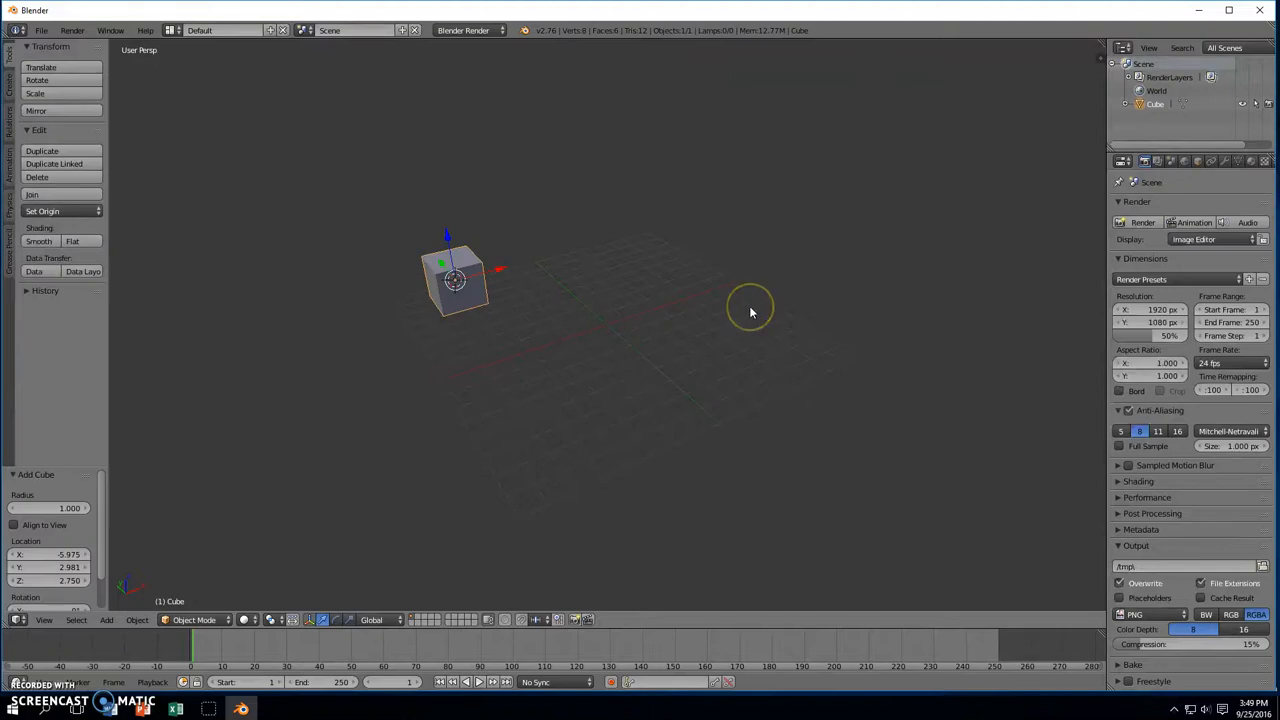